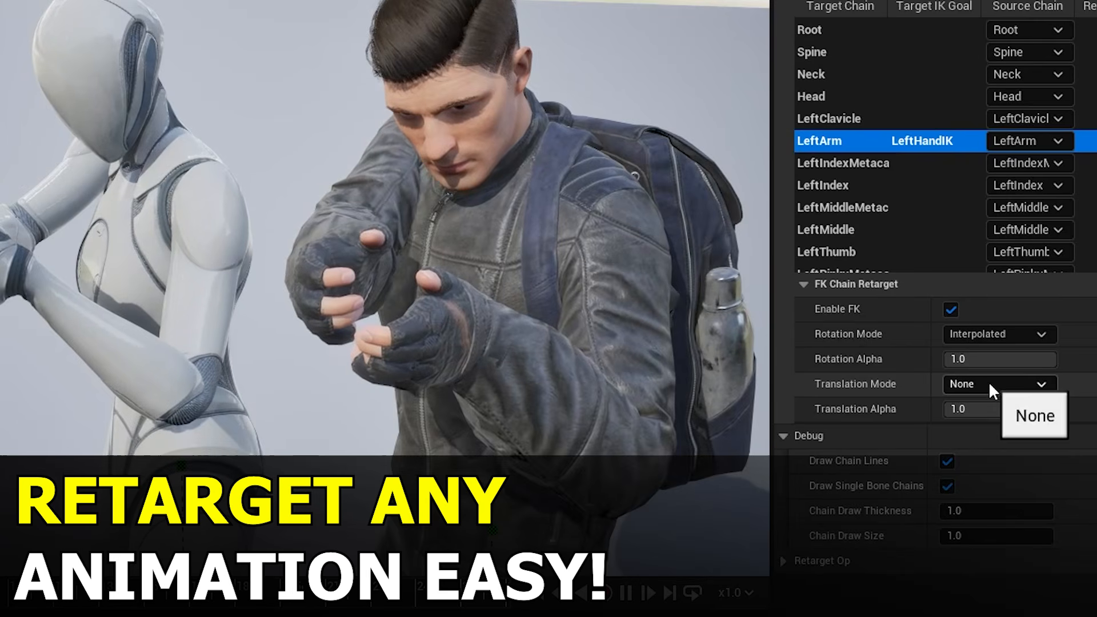
# - Change the FK translation mode of the LeftArm chain and reset the target mesh offset in the retargeter preview
pyautogui.click(999, 437)
pyautogui.click(1000, 384)
pyautogui.click(1000, 423)
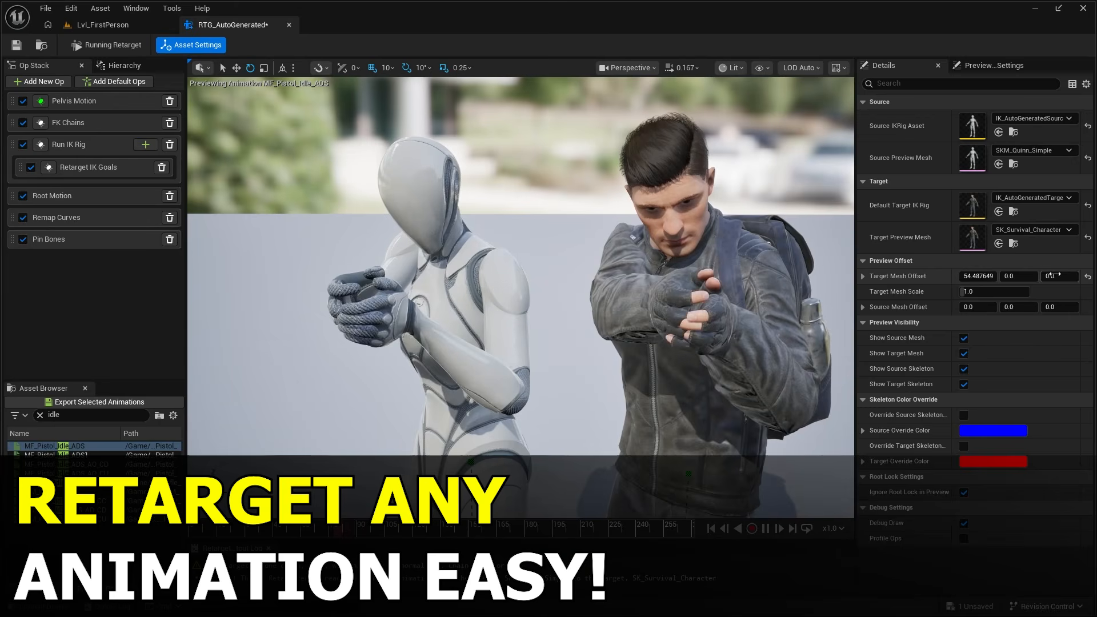
pyautogui.click(1087, 276)
pyautogui.moveTo(521, 297); pyautogui.dragTo(497, 297, button='right')
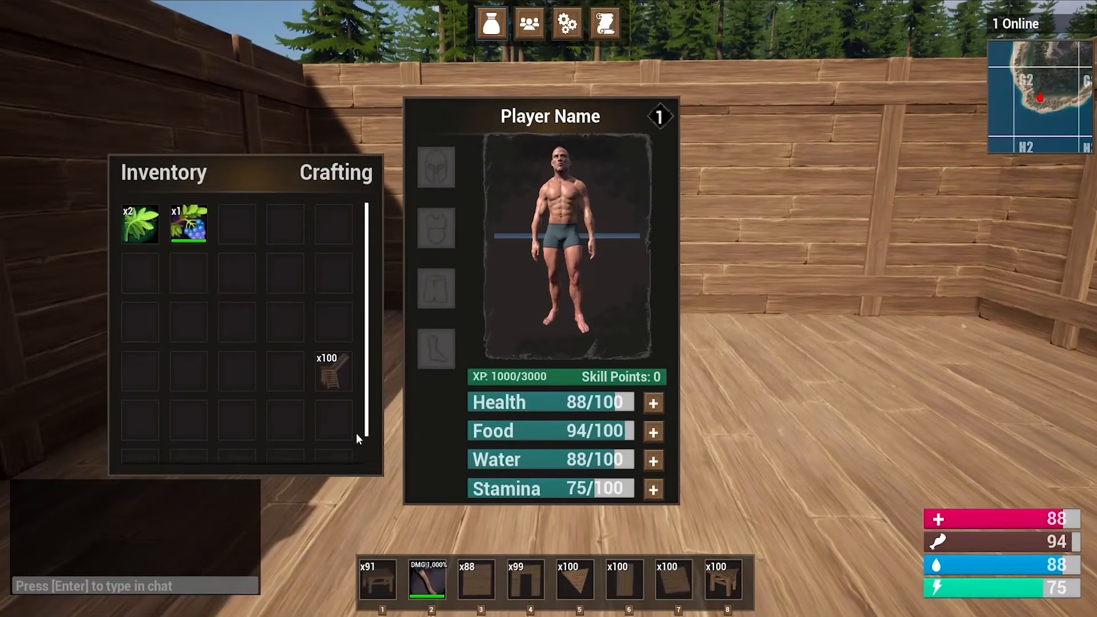
pyautogui.press('Tab')
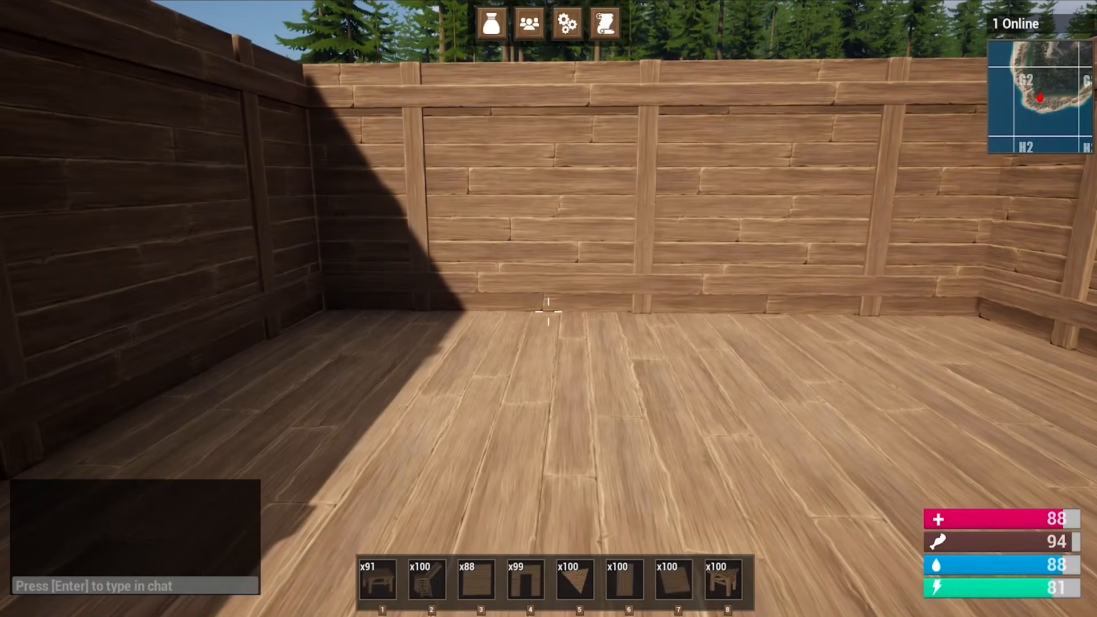
pyautogui.press('1')
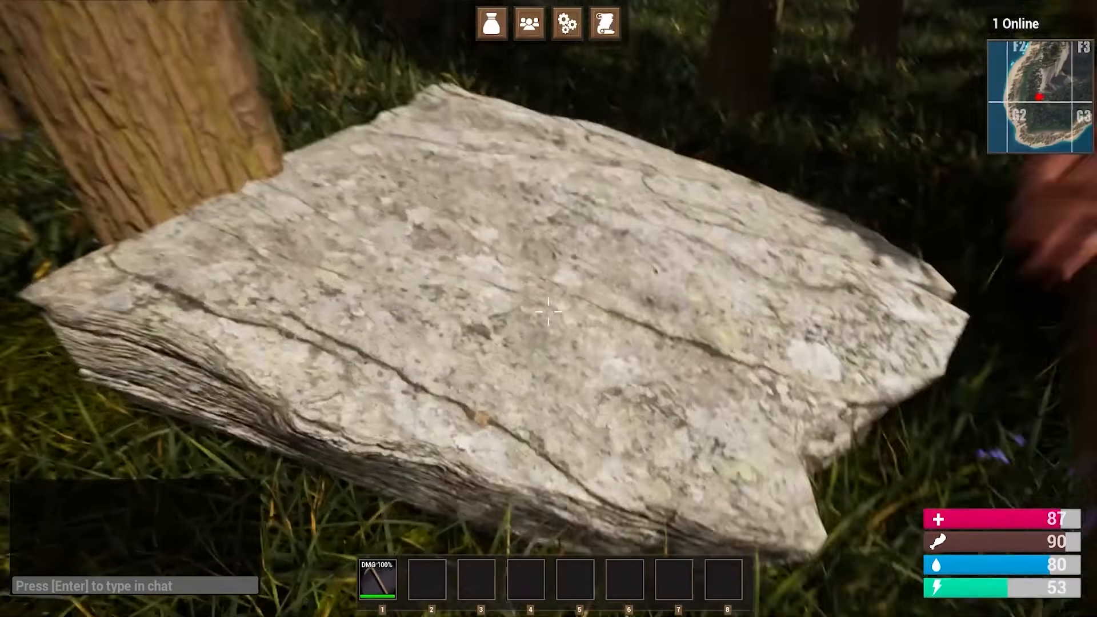
pyautogui.click(549, 312)
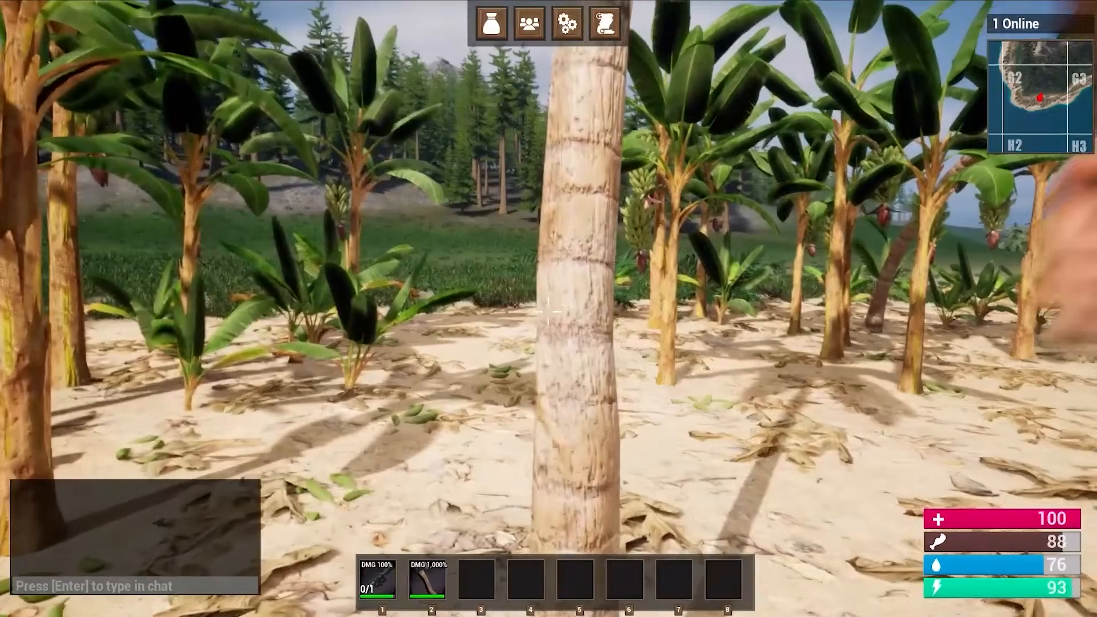
pyautogui.press('2')
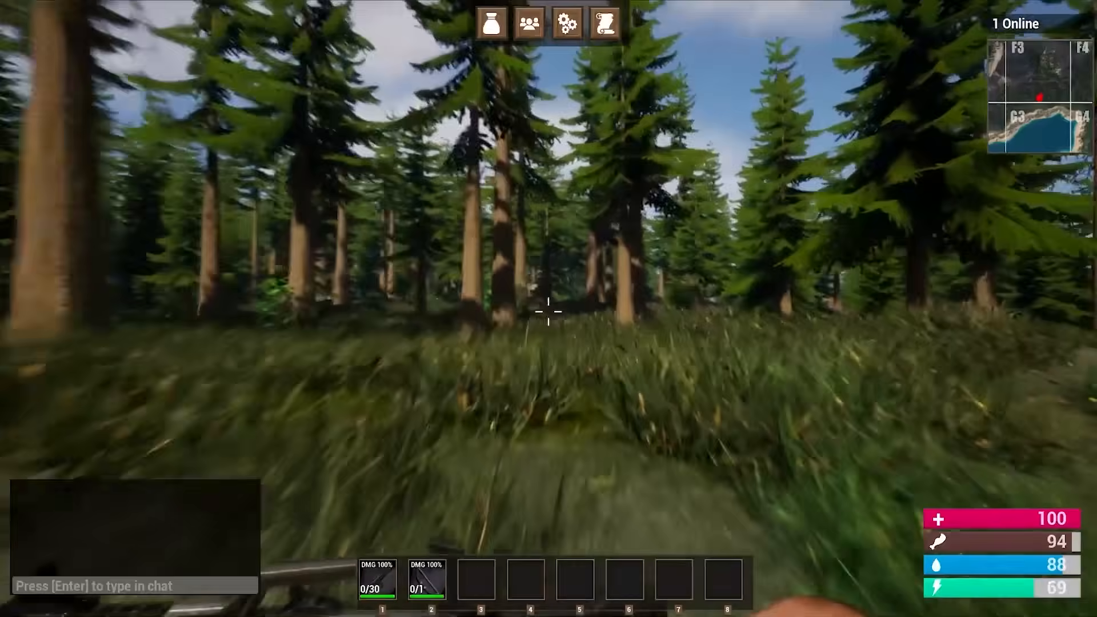
pyautogui.press('w')
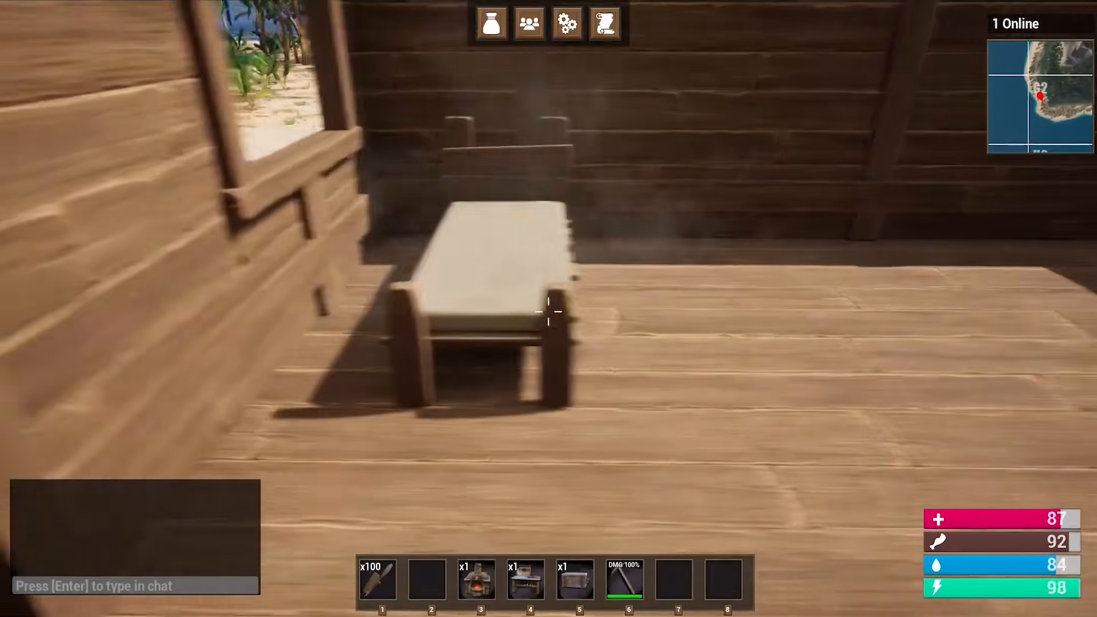
pyautogui.press('w')
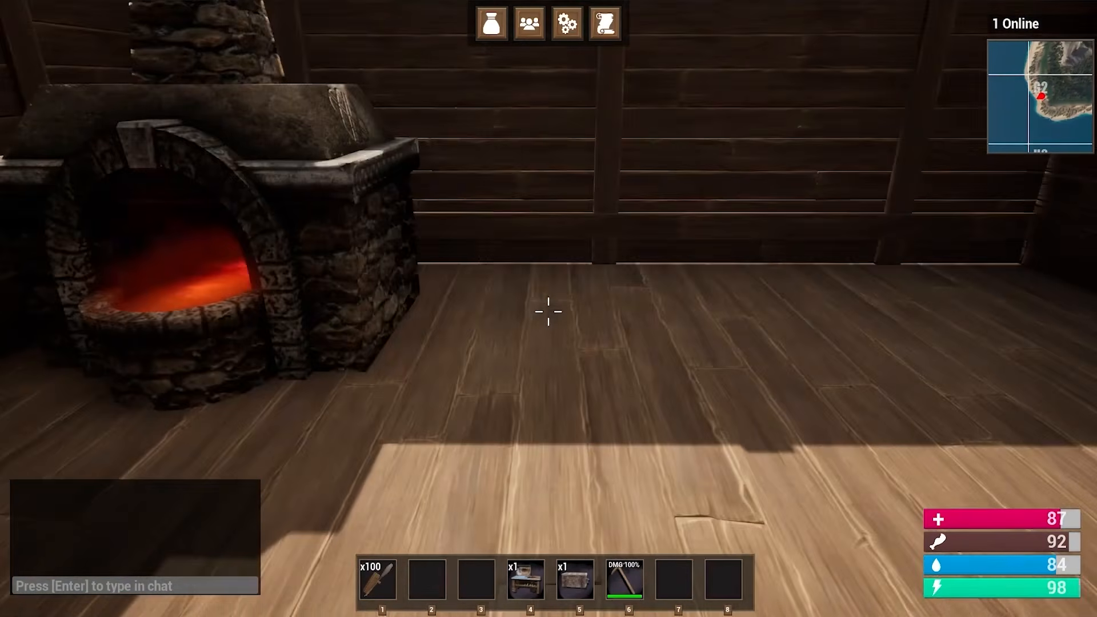
pyautogui.press('4')
pyautogui.click(549, 312)
pyautogui.press('1')
pyautogui.click(548, 311)
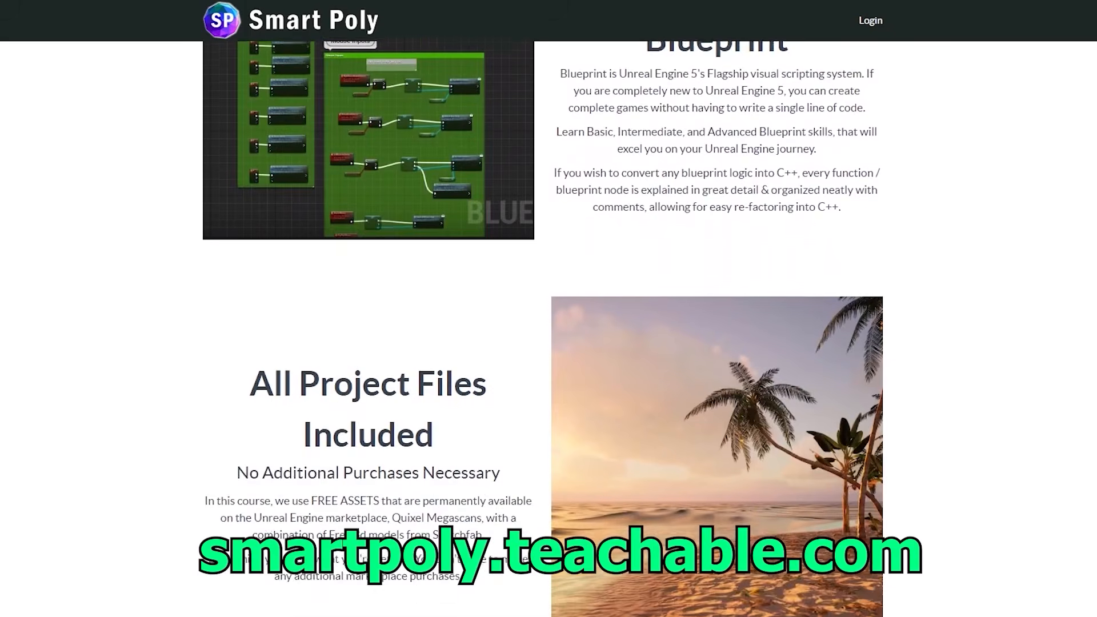
pyautogui.scroll(-2, 549, 329)
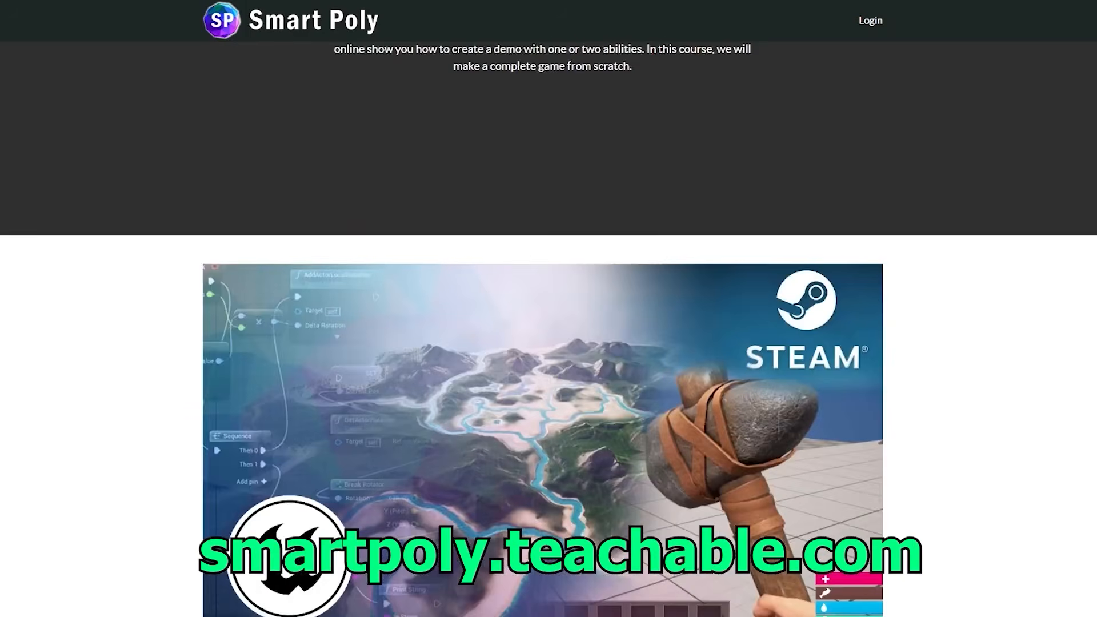
pyautogui.scroll(-3, 549, 329)
pyautogui.scroll(-5, 548, 329)
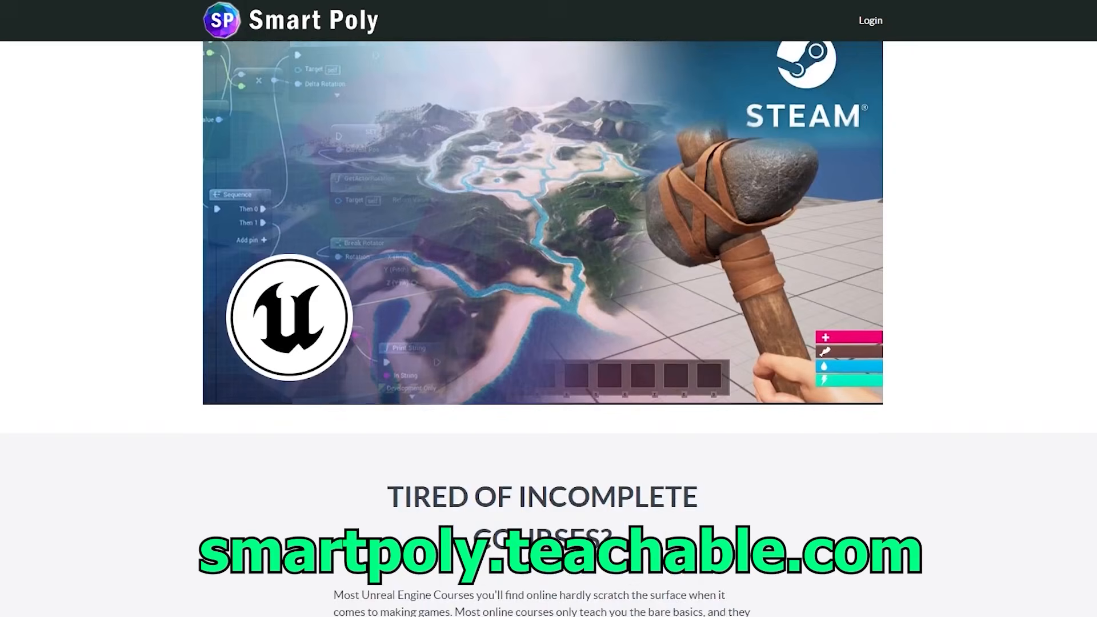
pyautogui.scroll(-2, 549, 329)
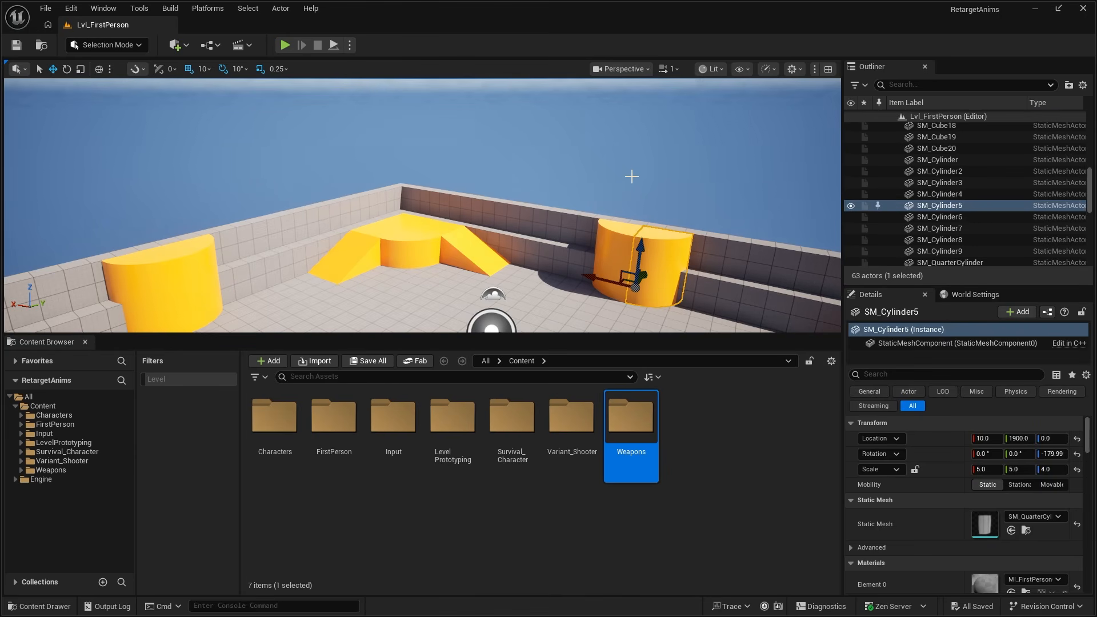
pyautogui.click(631, 176)
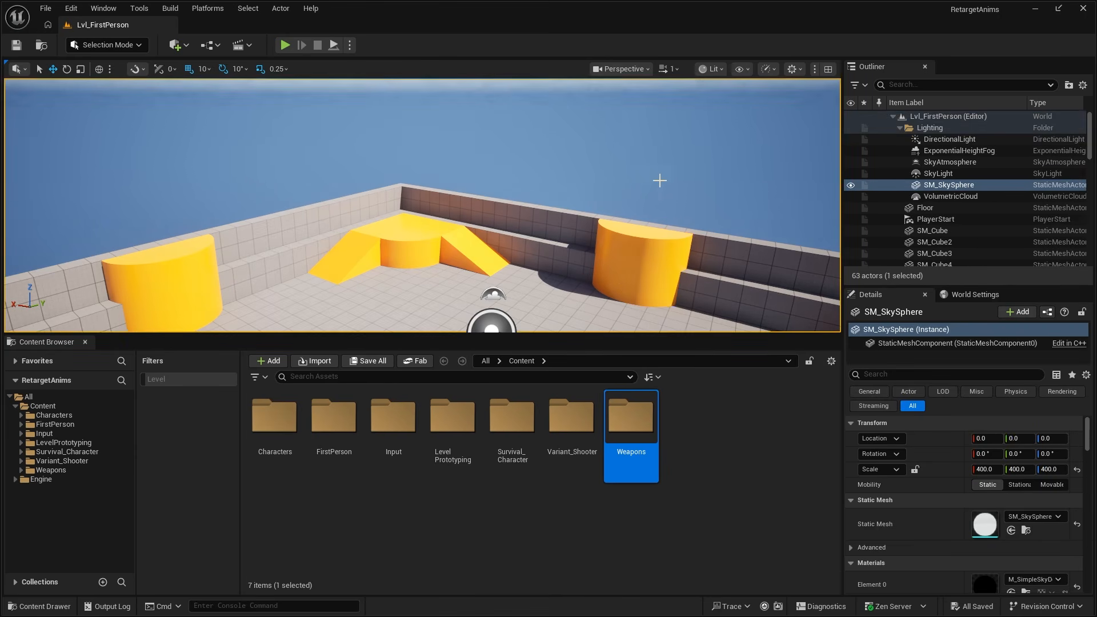
pyautogui.moveTo(659, 179); pyautogui.dragTo(686, 212, button='right')
pyautogui.press('f')
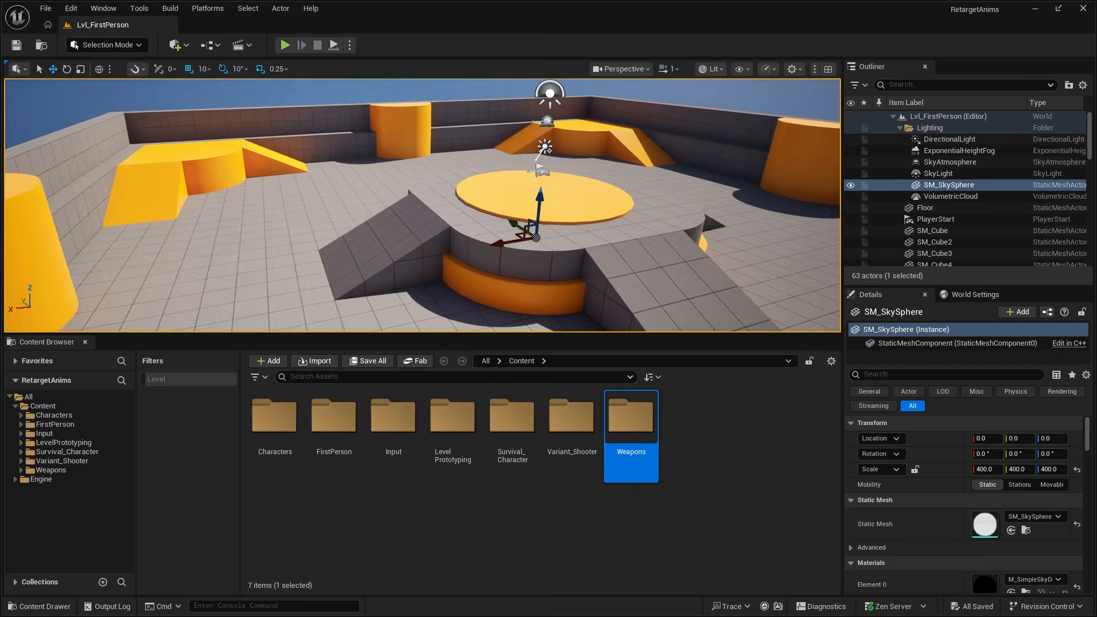
pyautogui.moveTo(423, 206); pyautogui.dragTo(451, 216, button='right')
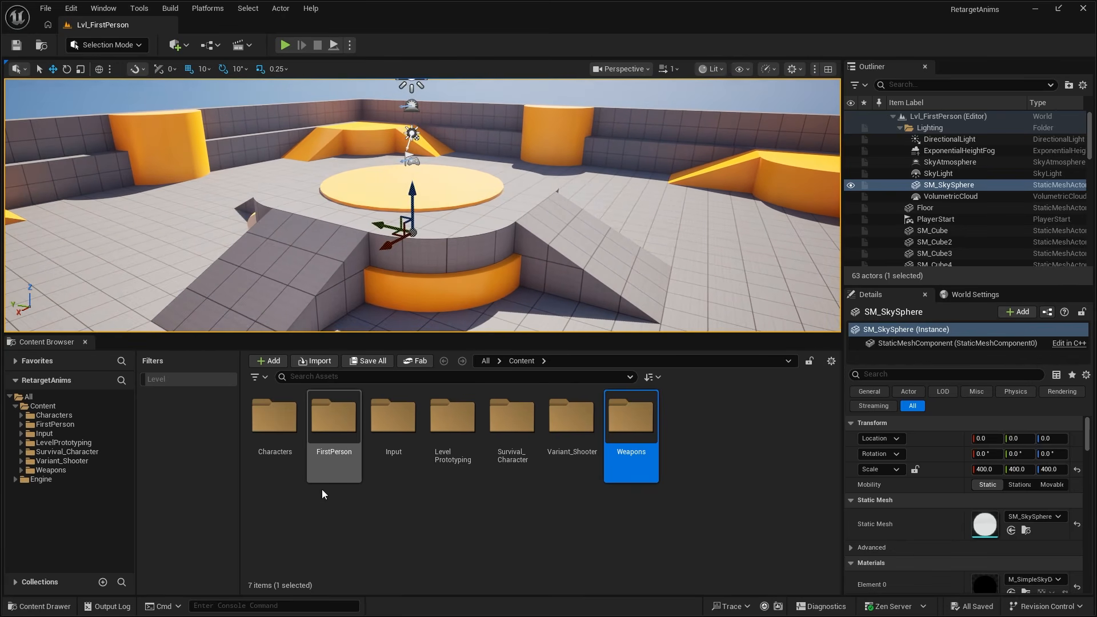
# - Open the Pistol animations folder under Content > Characters > Mannequins > Anims
pyautogui.click(325, 505)
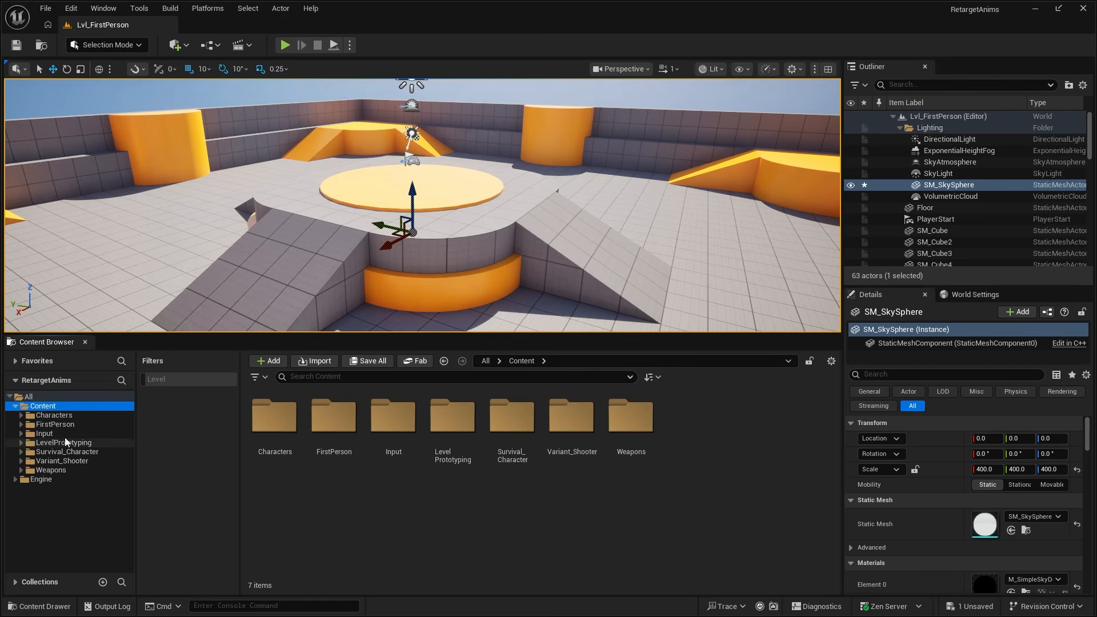
pyautogui.click(55, 415)
pyautogui.click(55, 424)
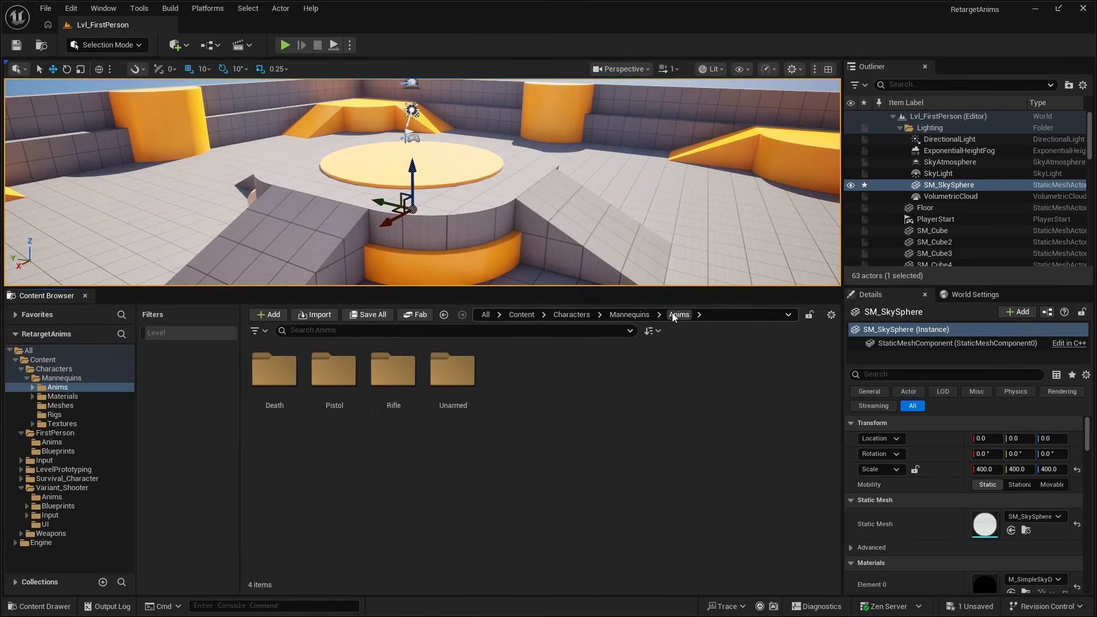
pyautogui.doubleClick(410, 379)
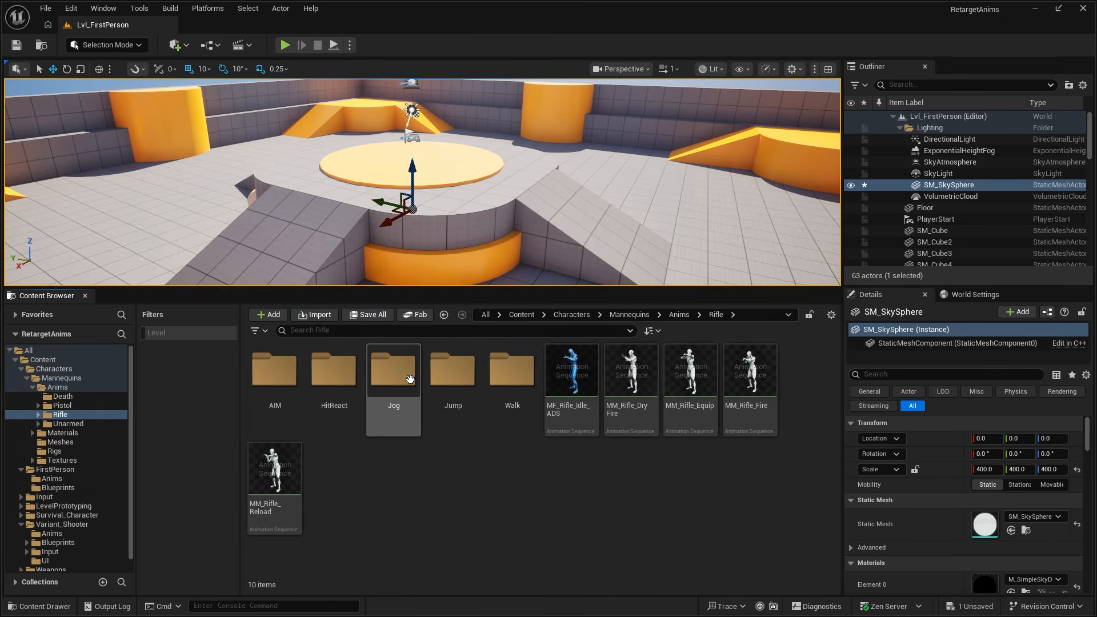
pyautogui.click(679, 315)
pyautogui.doubleClick(334, 377)
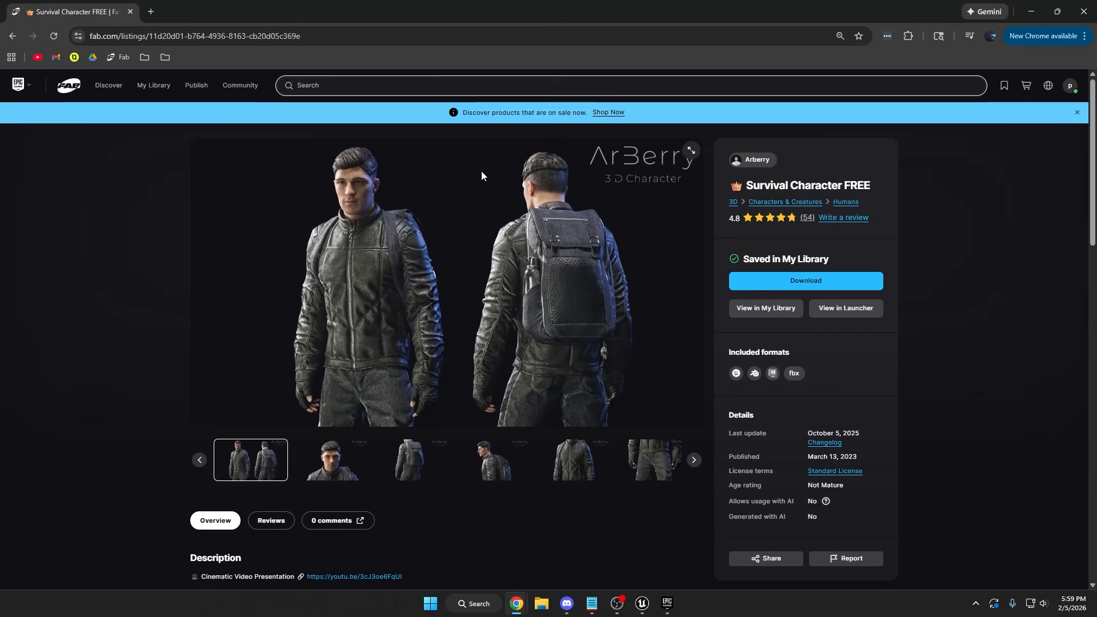
# - Examine the Survival Character FREE listing on Fab in the browser, including its close-up portrait image
pyautogui.scroll(-1, 547, 197)
pyautogui.scroll(1, 549, 197)
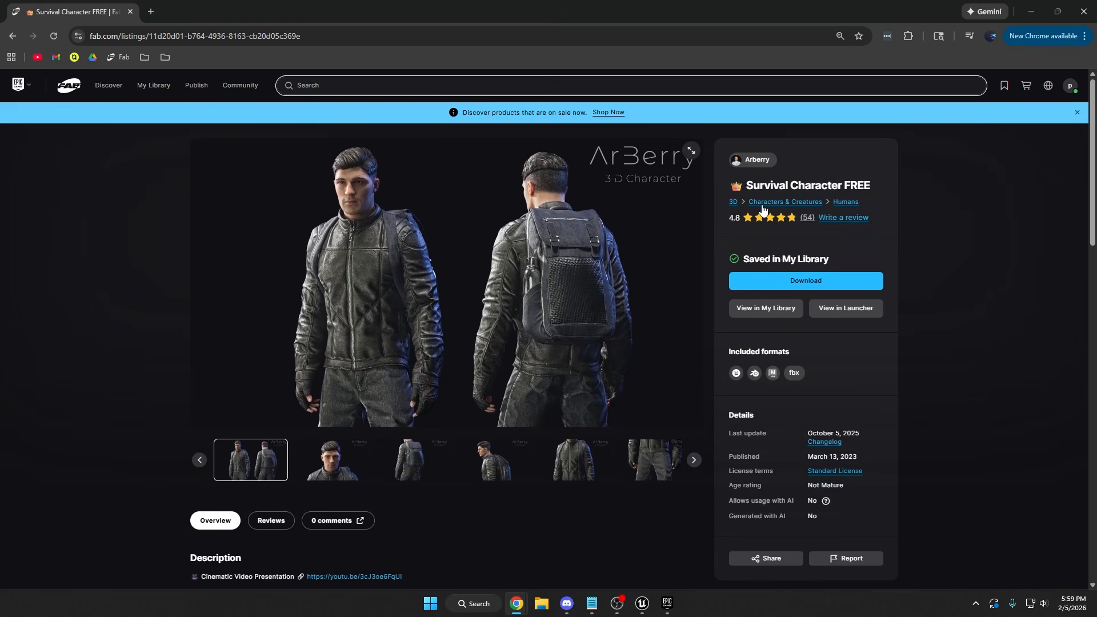
pyautogui.moveTo(748, 186); pyautogui.dragTo(756, 184)
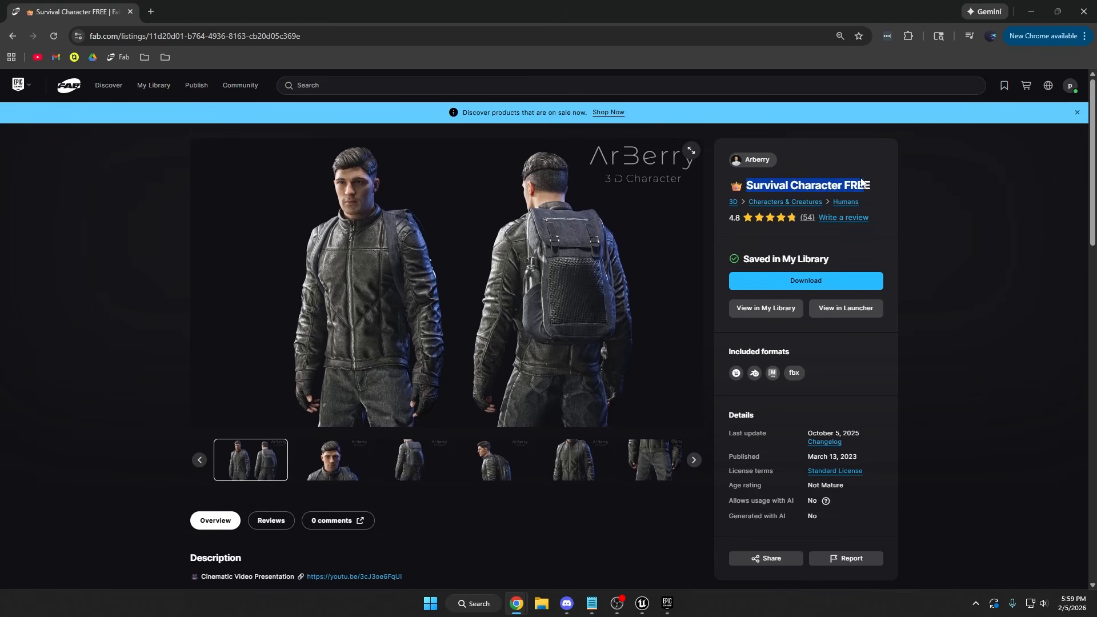
pyautogui.click(332, 460)
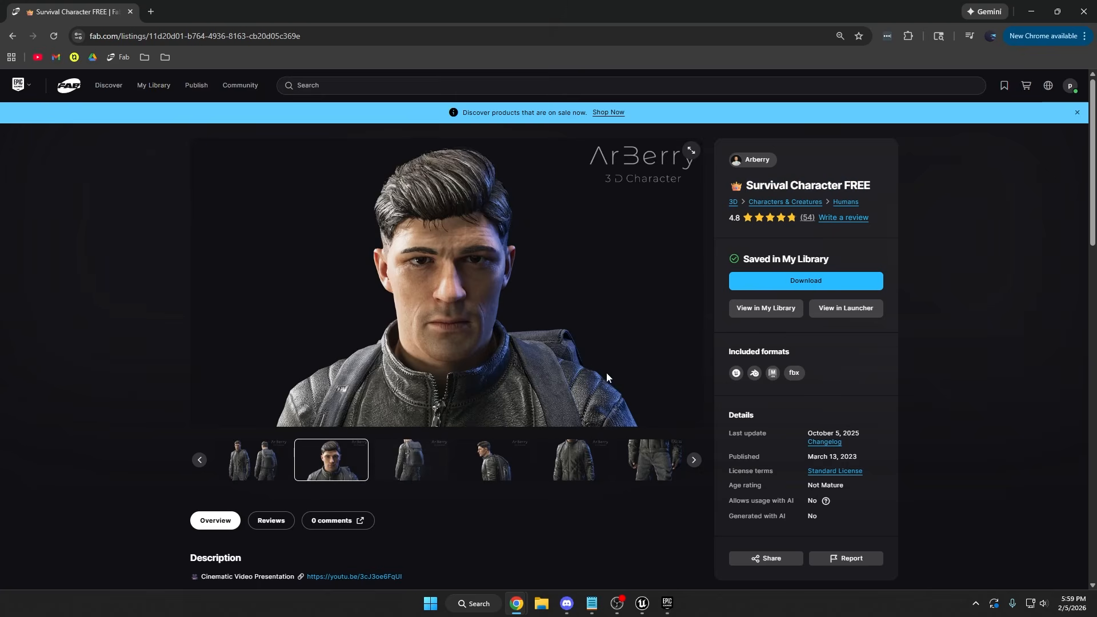
pyautogui.click(1028, 8)
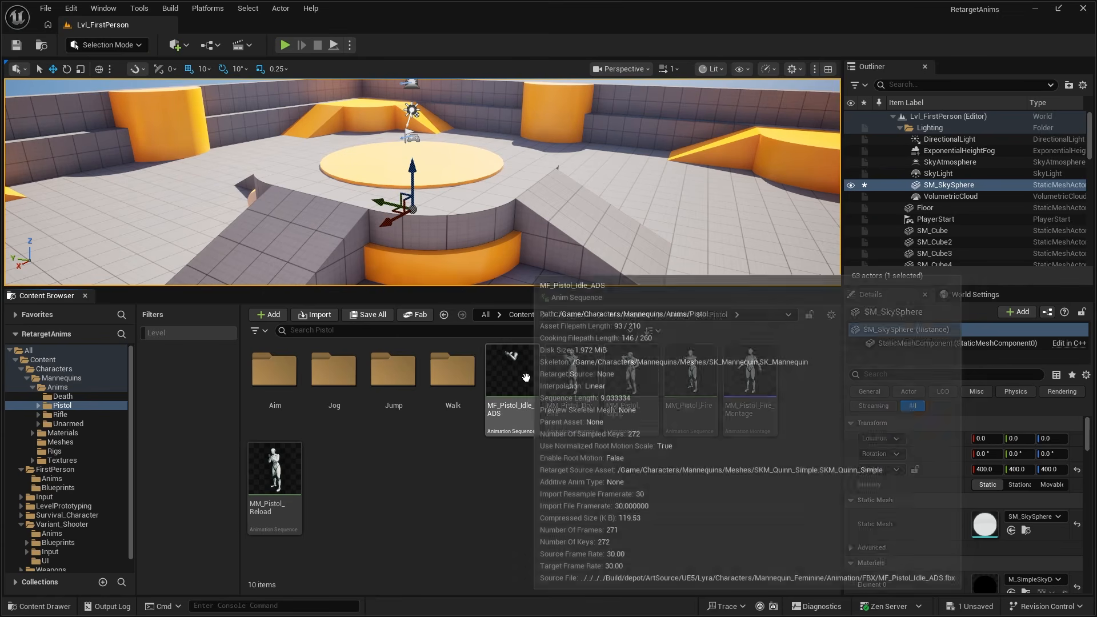
# - Open the MF_Pistol_Idle_ADS animation, examine its pose on the mannequin, and close it again
pyautogui.click(537, 387)
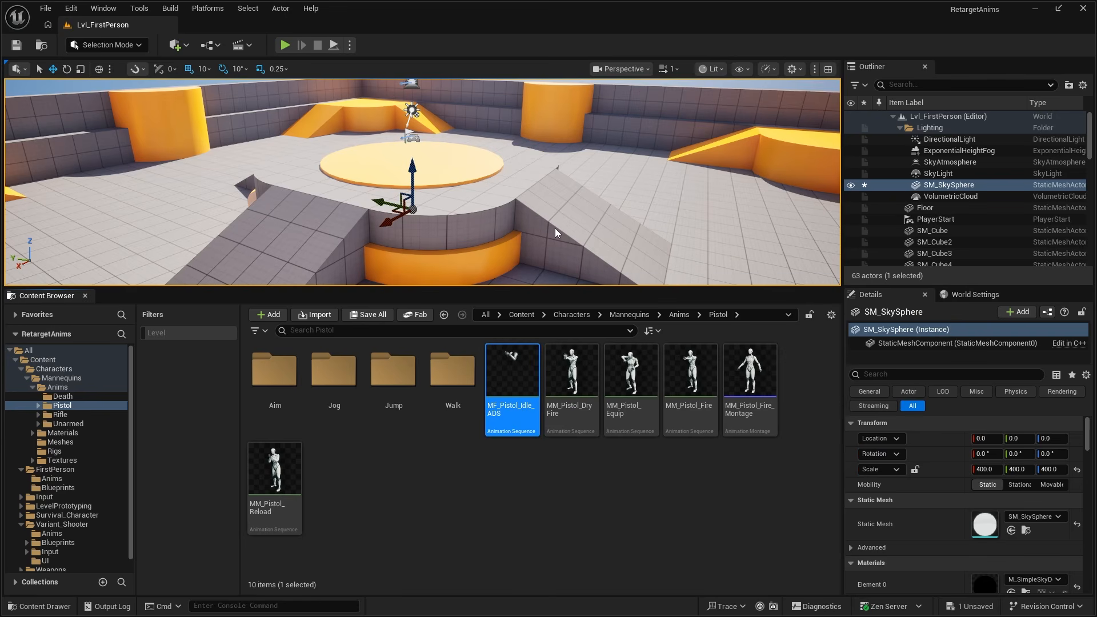
pyautogui.press('Return')
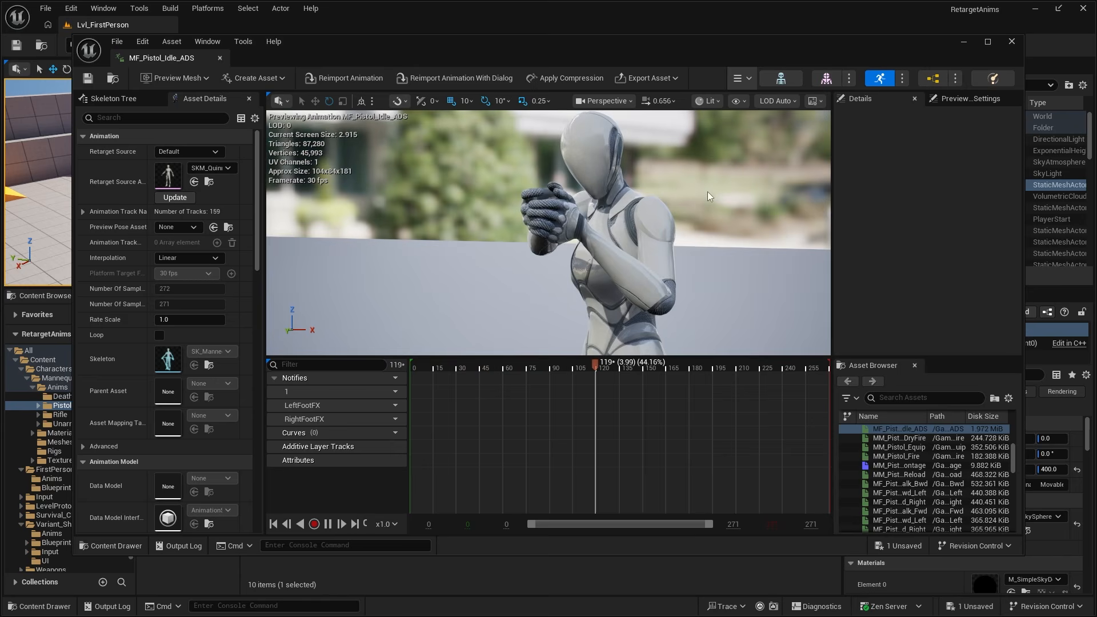
pyautogui.moveTo(633, 179); pyautogui.dragTo(654, 195, button='middle')
pyautogui.scroll(-3, 654, 195)
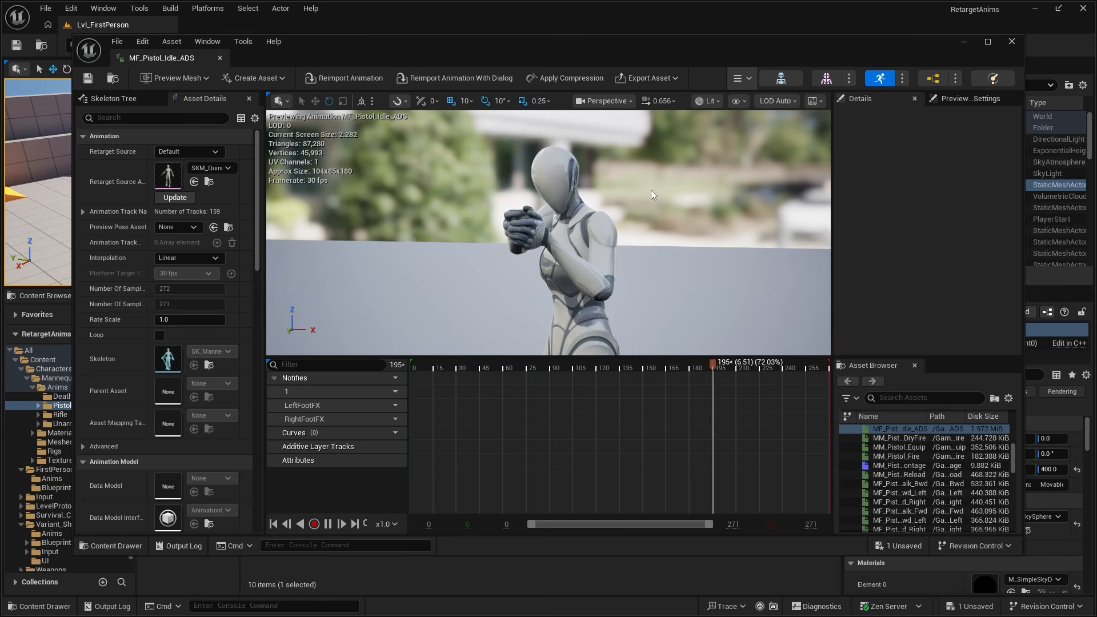
pyautogui.click(220, 58)
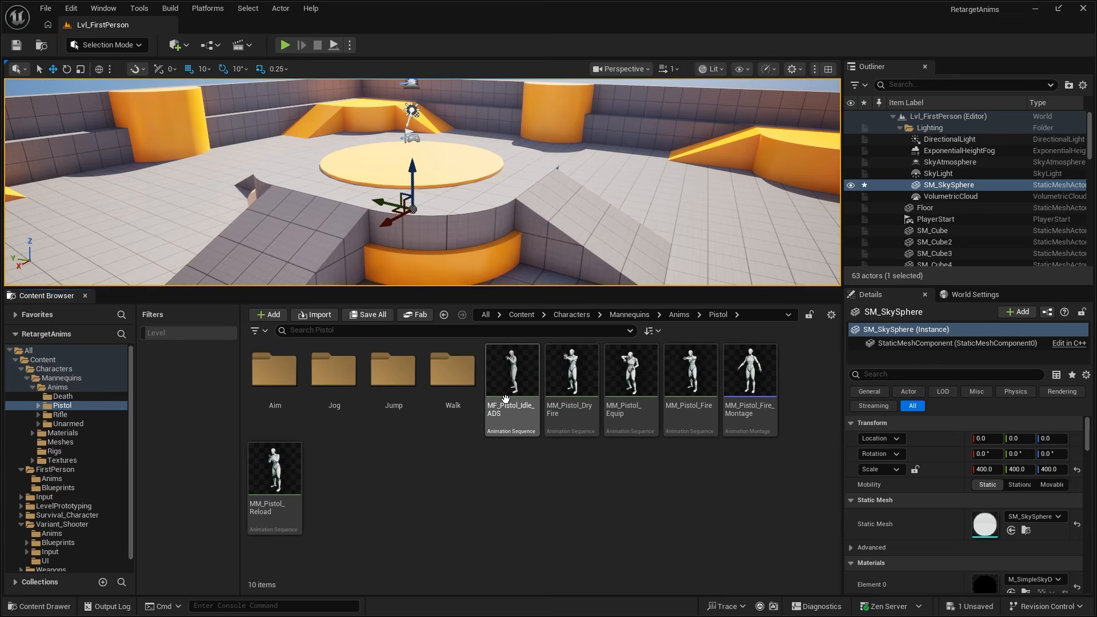
# - Start retargeting the MF_Pistol_Idle_ADS animation with SK_Survival_Character as the target skeletal mesh
pyautogui.rightClick(505, 399)
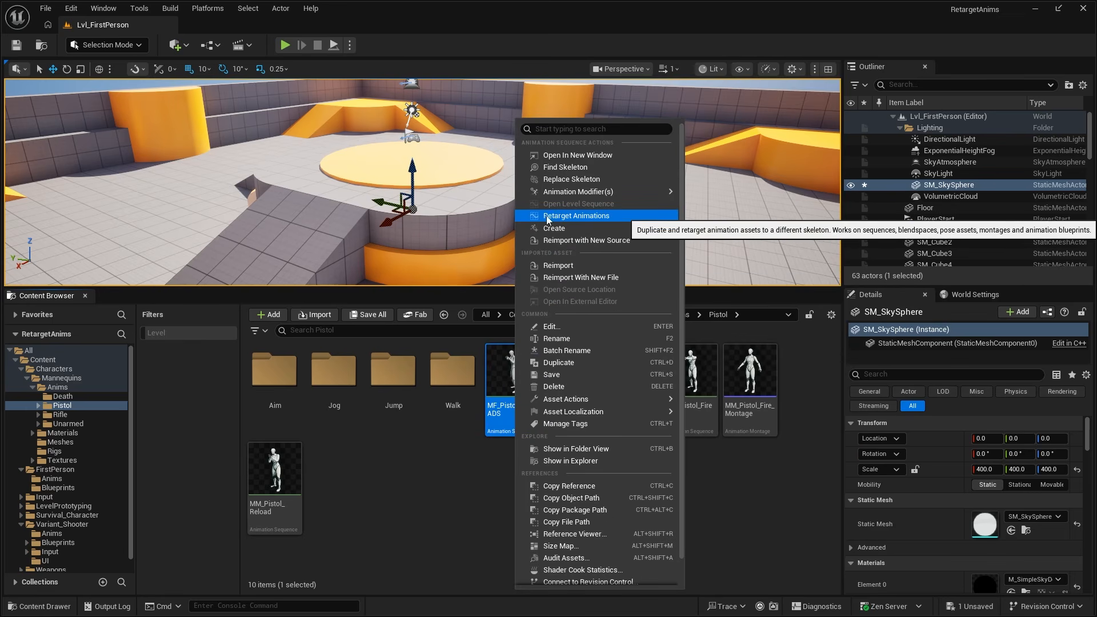
pyautogui.click(596, 218)
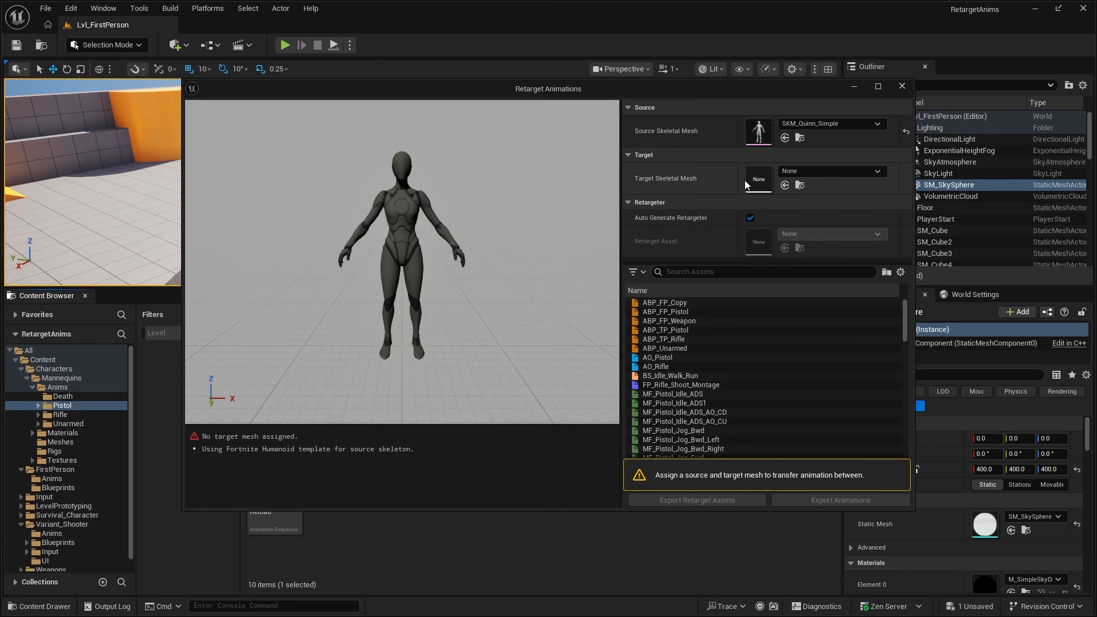
pyautogui.click(792, 172)
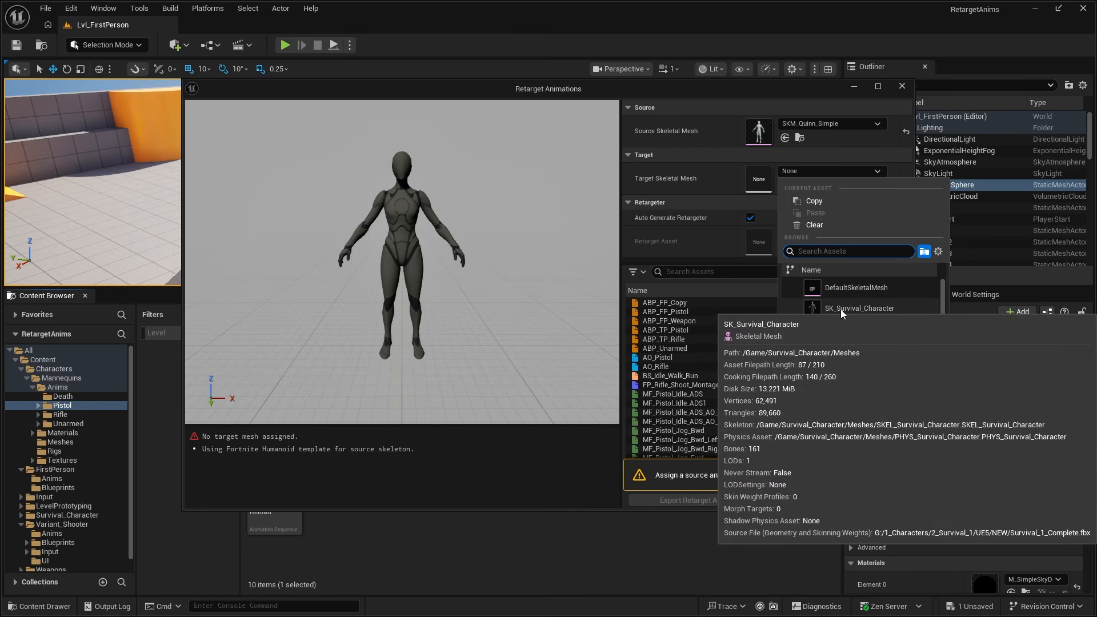
pyautogui.click(876, 309)
pyautogui.click(852, 171)
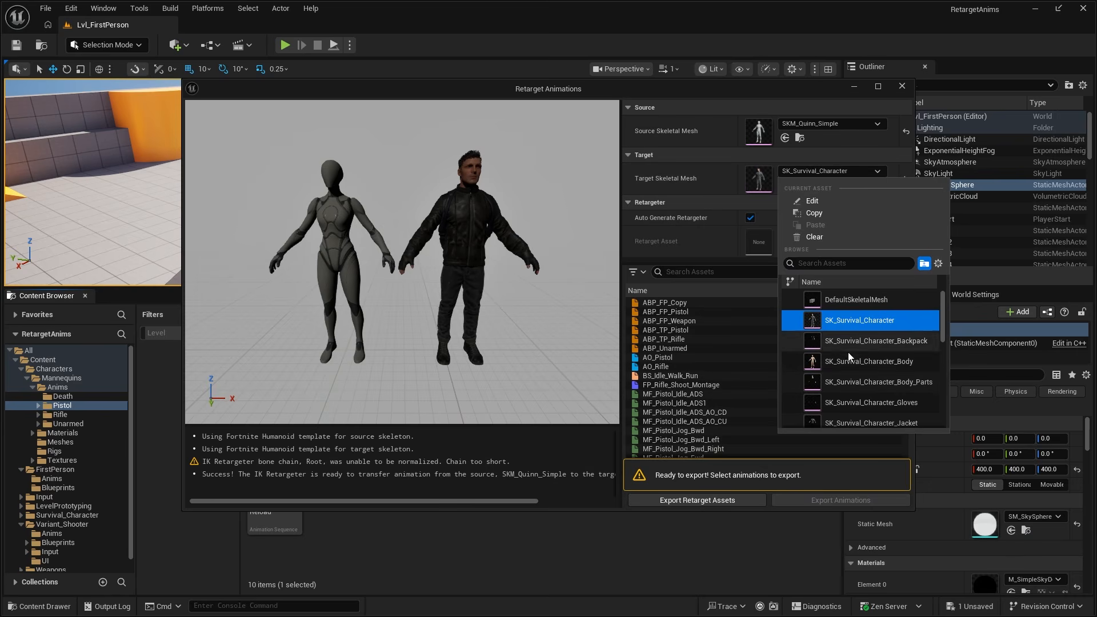
pyautogui.click(693, 180)
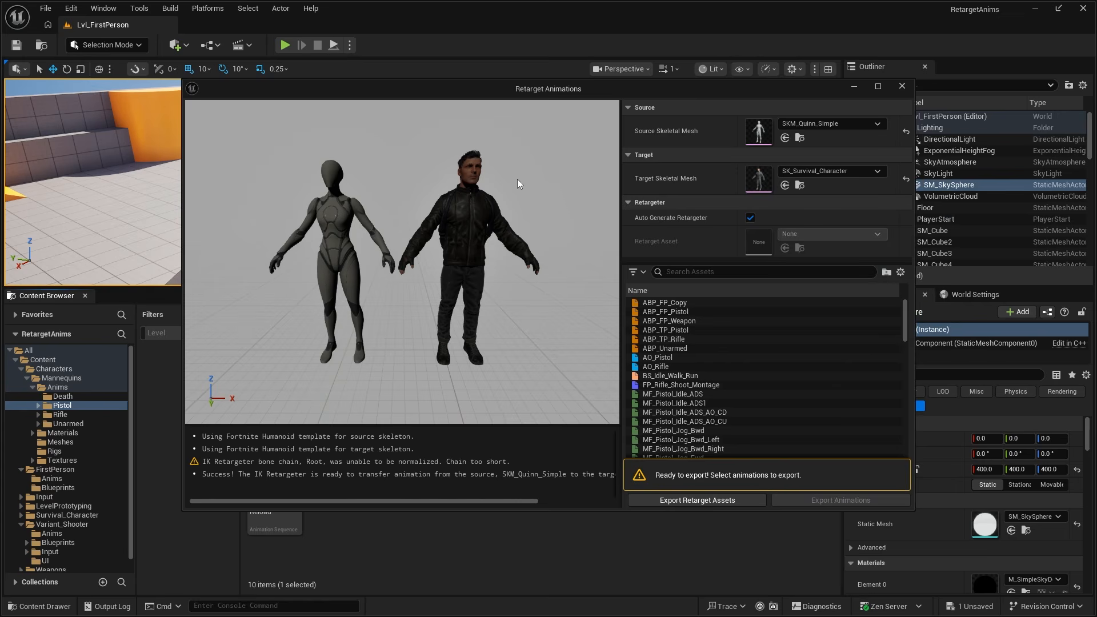
# - Filter the retargetable animations by "idle" and play MF_Pistol_Idle_ADS on both characters
pyautogui.moveTo(518, 180); pyautogui.dragTo(508, 175, button='right')
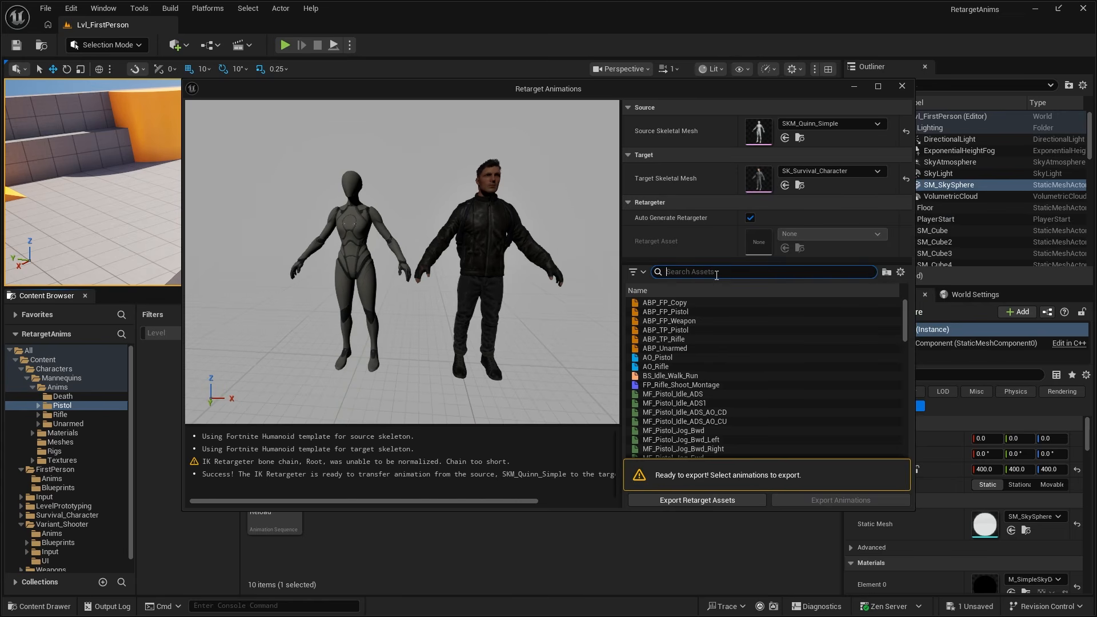
pyautogui.click(717, 275)
pyautogui.write('idle')
pyautogui.click(709, 311)
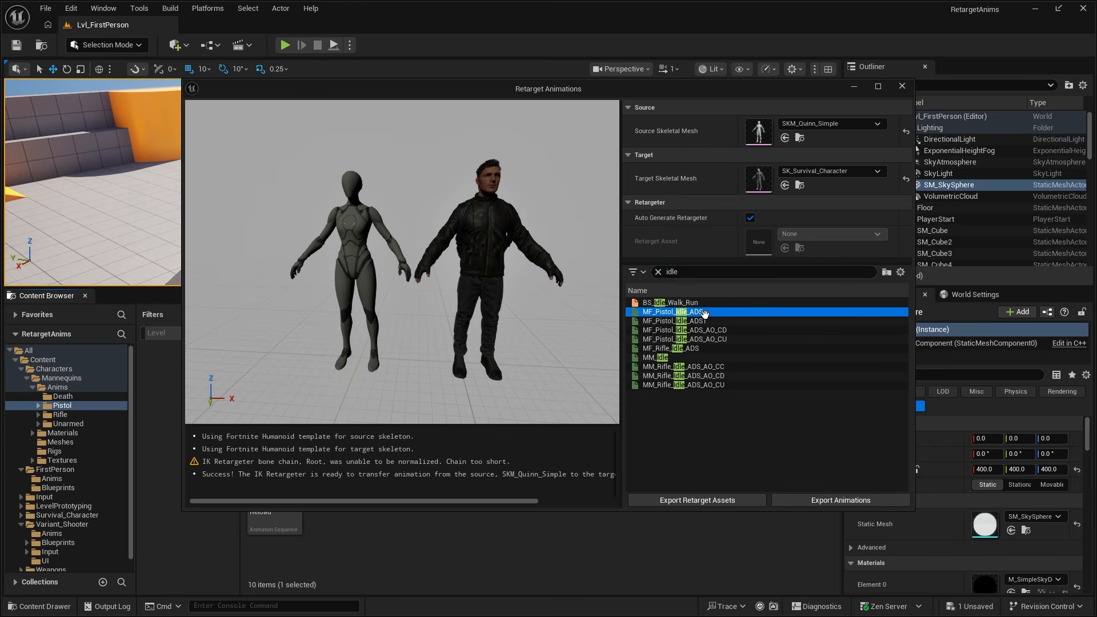
# - Examine the pistol idle preview from several angles, comparing the arms and hands of the source and target characters
pyautogui.moveTo(559, 193)
pyautogui.mouseDown(button='right')
pyautogui.moveTo(584, 151)
pyautogui.moveTo(523, 151)
pyautogui.moveTo(555, 198)
pyautogui.mouseUp(button='right')
pyautogui.press('w')
pyautogui.press('s')
pyautogui.press('a')
pyautogui.press('s')
pyautogui.press('w')
pyautogui.press('d')
pyautogui.press('d')
pyautogui.moveTo(449, 247); pyautogui.dragTo(365, 249, button='right')
pyautogui.press('w')
pyautogui.press('s')
pyautogui.press('w')
pyautogui.press('d')
pyautogui.press('s')
pyautogui.moveTo(478, 233); pyautogui.dragTo(444, 233, button='right')
pyautogui.press('a')
pyautogui.press('s')
pyautogui.press('d')
pyautogui.moveTo(509, 255); pyautogui.dragTo(477, 292, button='right')
pyautogui.press('d')
pyautogui.press('a')
pyautogui.press('s')
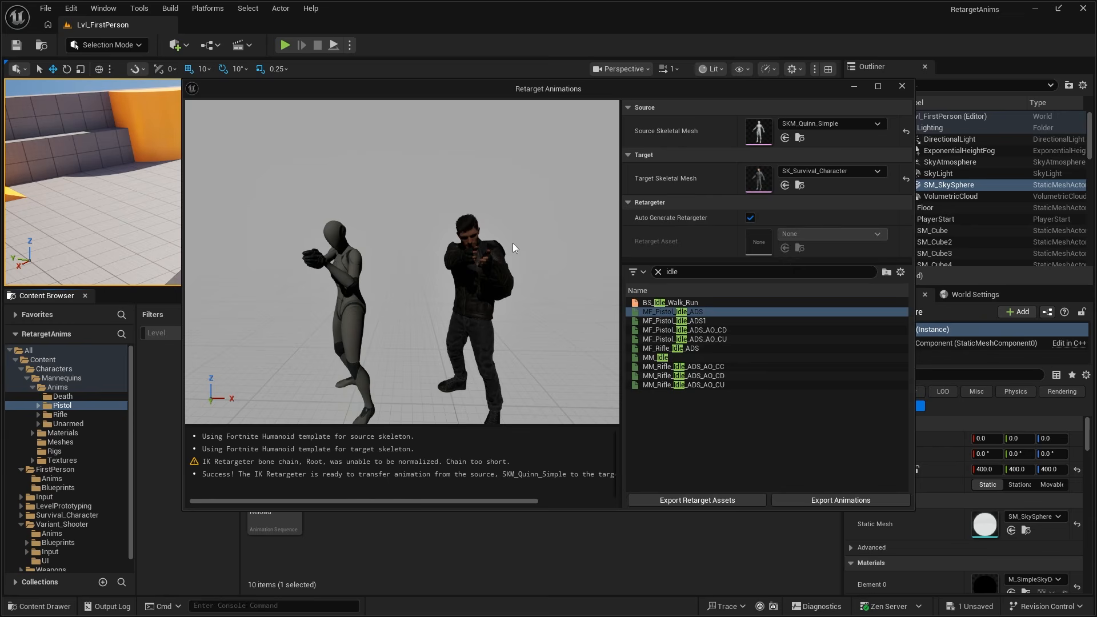
pyautogui.moveTo(514, 250)
pyautogui.keyDown('alt'); pyautogui.mouseDown()
pyautogui.moveTo(496, 250)
pyautogui.moveTo(535, 250)
pyautogui.moveTo(497, 250)
pyautogui.moveTo(510, 249)
pyautogui.mouseUp(); pyautogui.keyUp('alt')
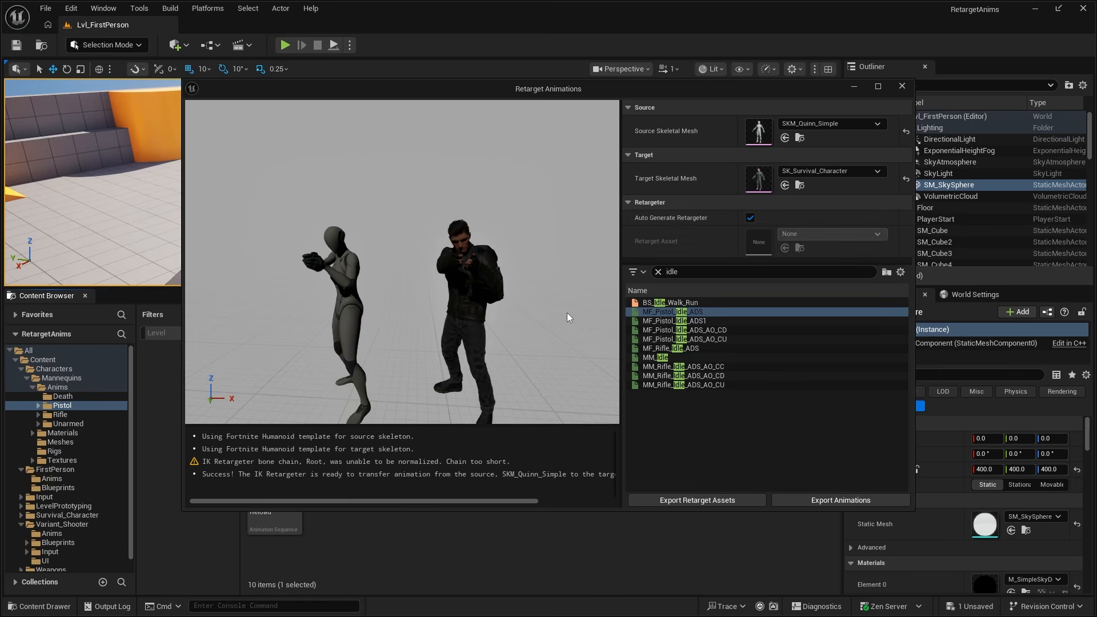
# - Export the retarget assets into a new default-named folder under Content and close the retargeting window
pyautogui.click(689, 502)
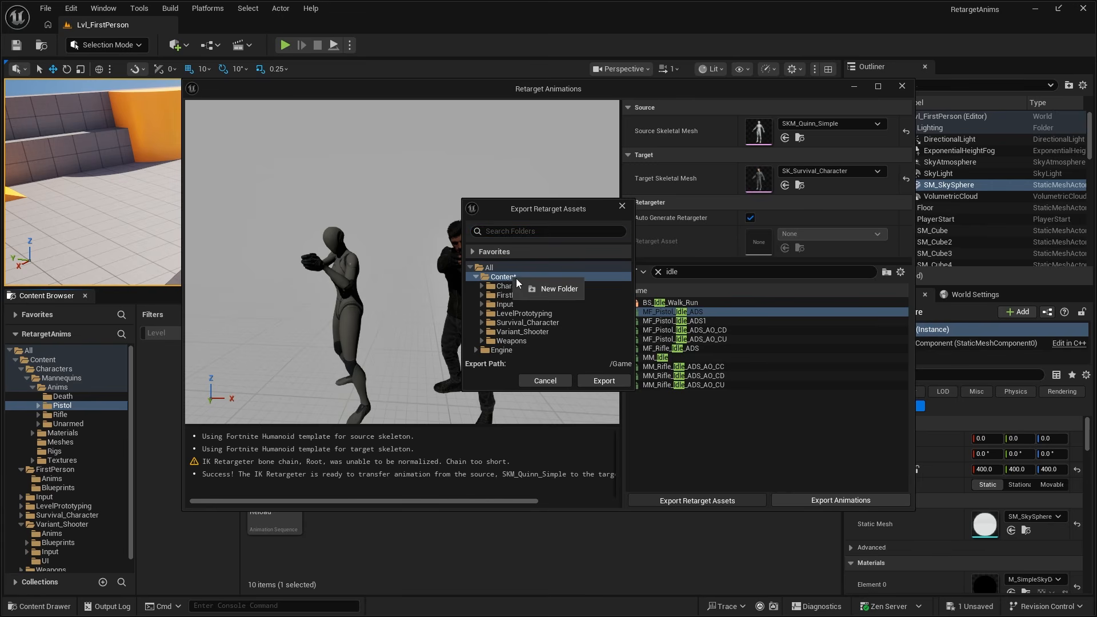
pyautogui.click(548, 291)
pyautogui.press('Return')
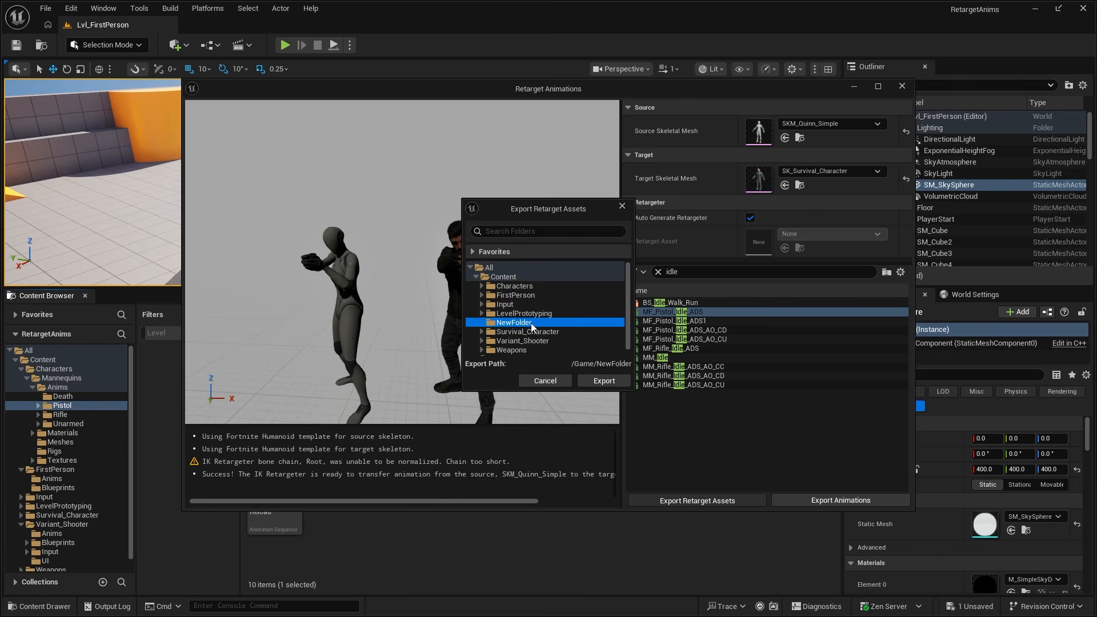
pyautogui.click(603, 380)
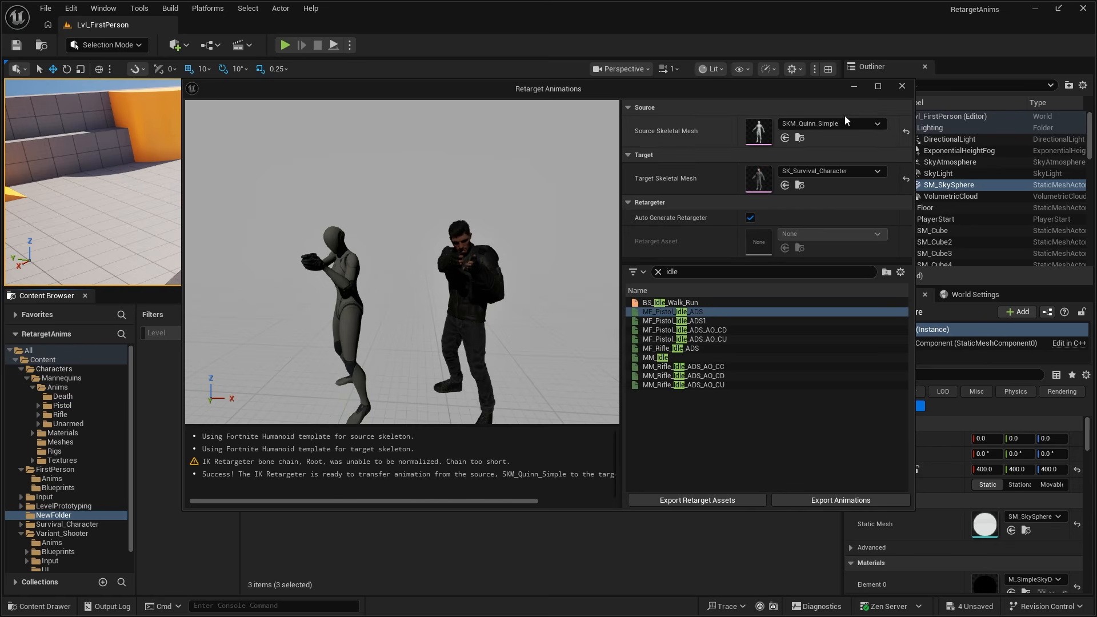
pyautogui.click(903, 87)
pyautogui.click(531, 349)
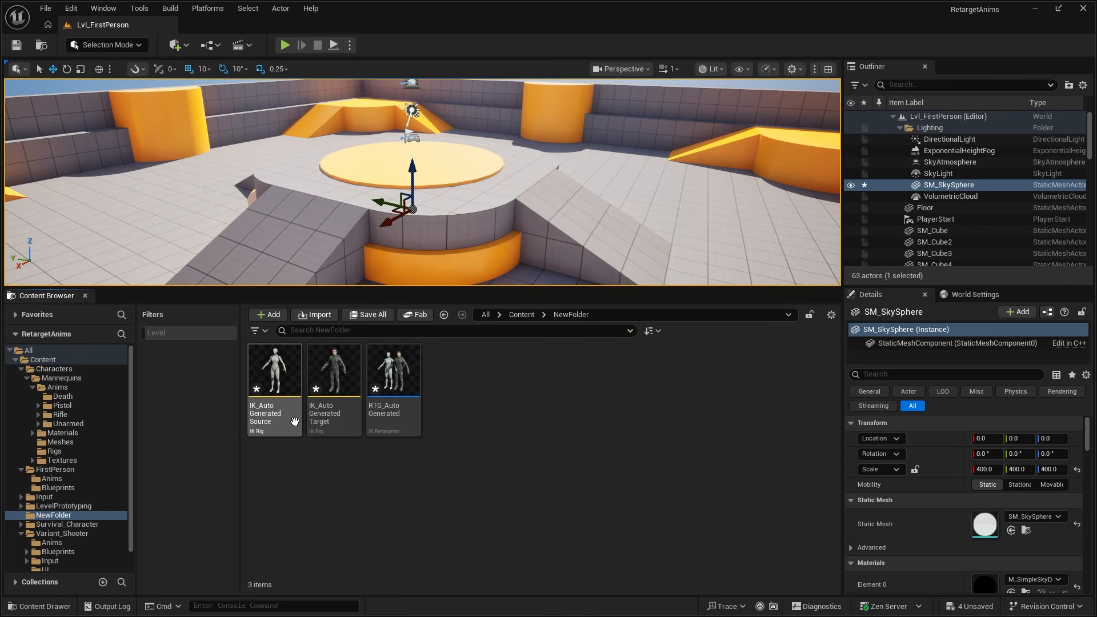
# - Save all unsaved assets and open the exported RTG_AutoGenerated retargeter
pyautogui.click(45, 8)
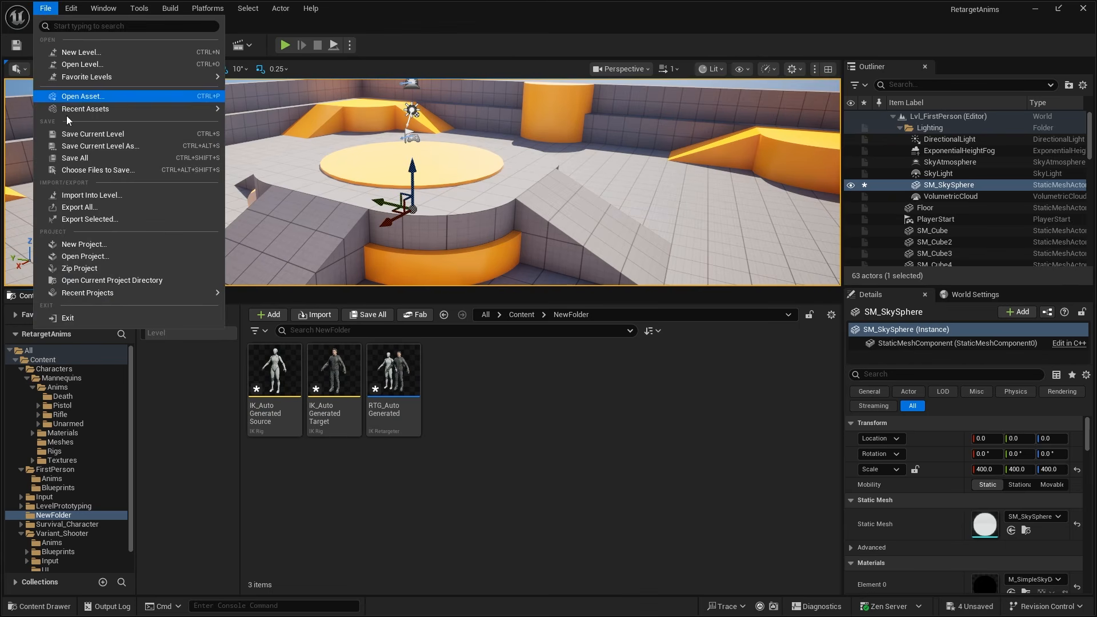
pyautogui.click(88, 157)
pyautogui.click(389, 412)
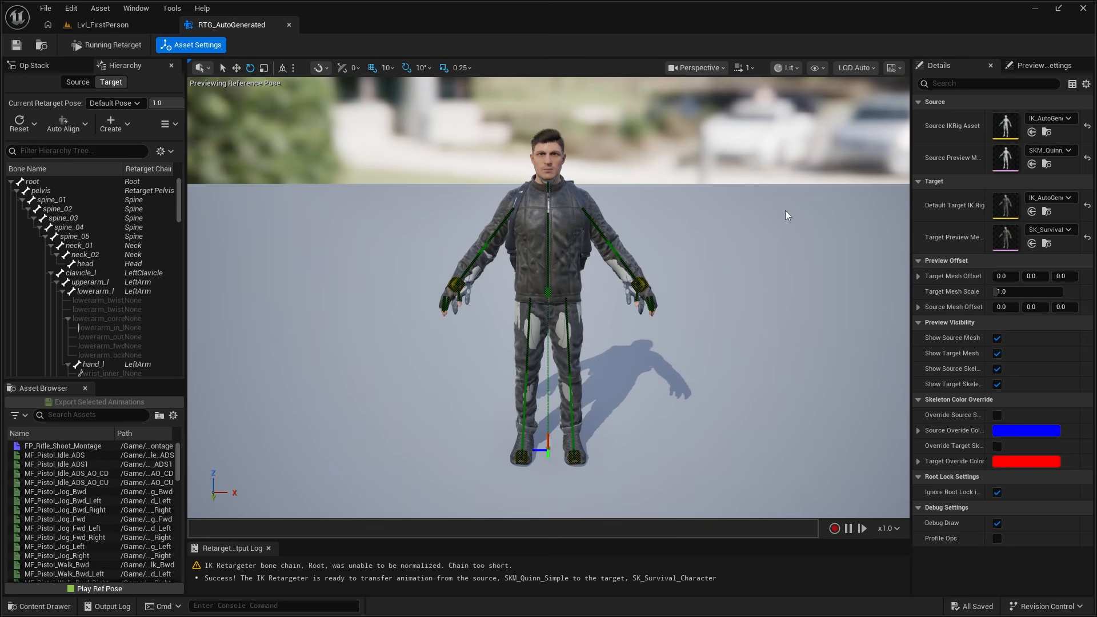
# - Offset the target mesh about 117 in X to view both characters side by side, and reset the offset
pyautogui.moveTo(911, 211); pyautogui.dragTo(857, 237)
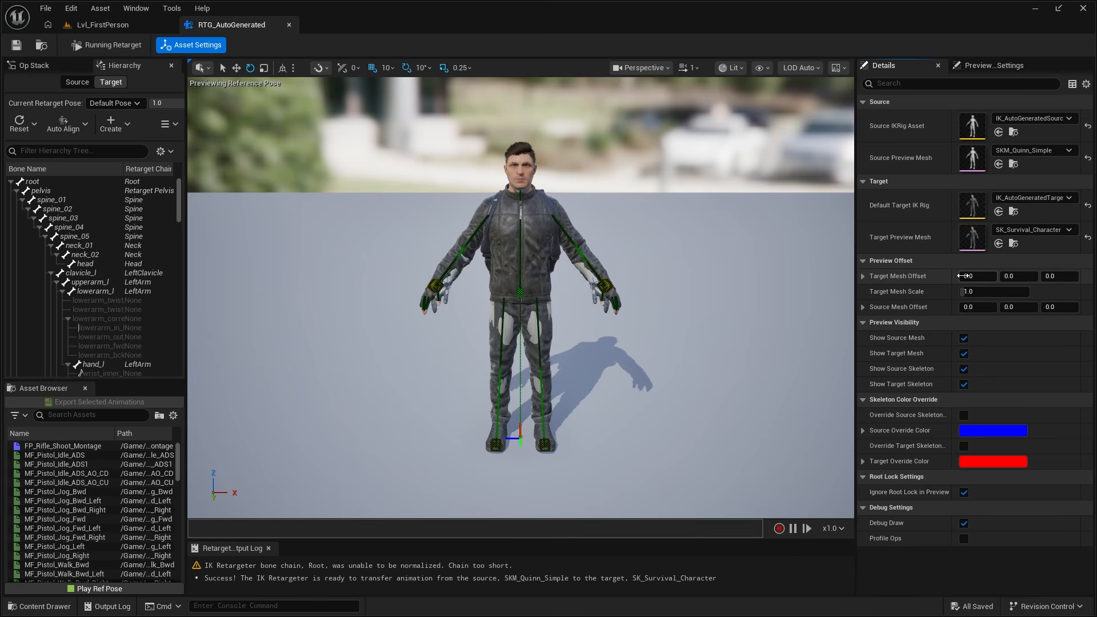
pyautogui.moveTo(964, 276); pyautogui.dragTo(1059, 276)
pyautogui.moveTo(709, 297)
pyautogui.mouseDown(button='right')
pyautogui.moveTo(704, 269)
pyautogui.moveTo(721, 279)
pyautogui.moveTo(697, 287)
pyautogui.mouseUp(button='right')
pyautogui.press('a')
pyautogui.scroll(-7, 704, 290)
pyautogui.press('d')
pyautogui.press('w')
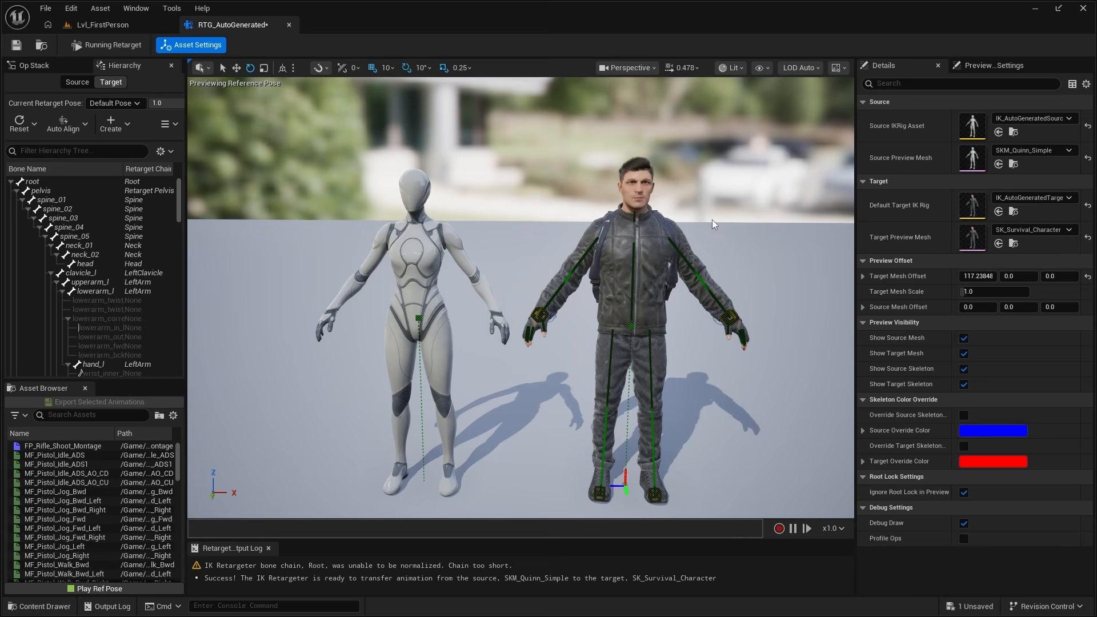
pyautogui.click(1088, 278)
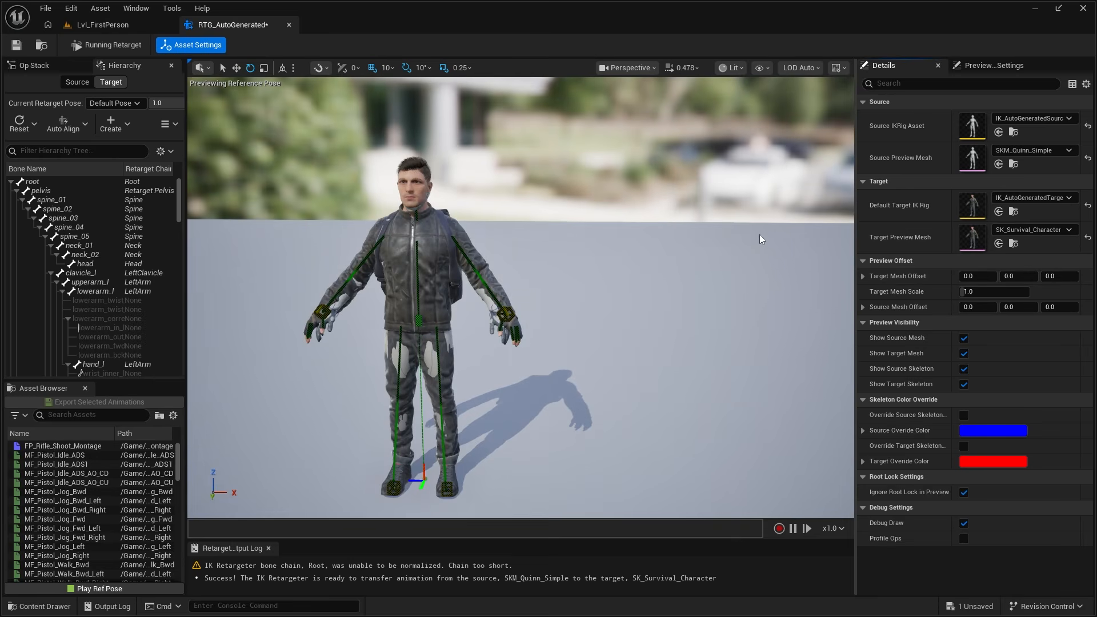
# - Filter the retargeter's animations by "idle", play MF_Pistol_Idle_ADS and examine the overlaid hands from several angles
pyautogui.moveTo(761, 240); pyautogui.dragTo(764, 236, button='right')
pyautogui.press('w')
pyautogui.press('a')
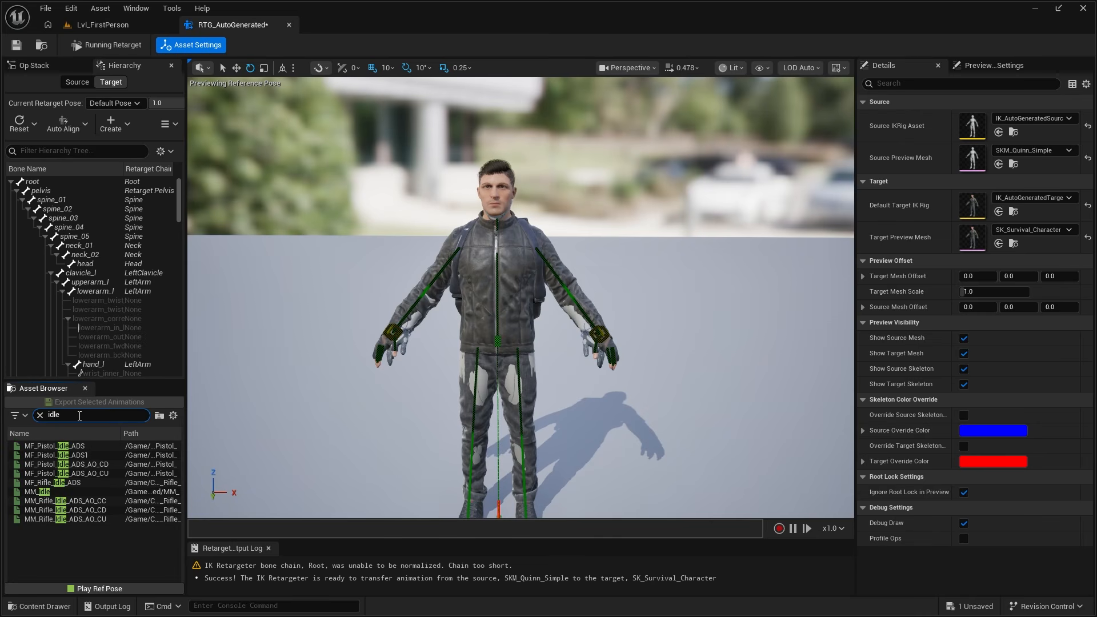
pyautogui.click(76, 445)
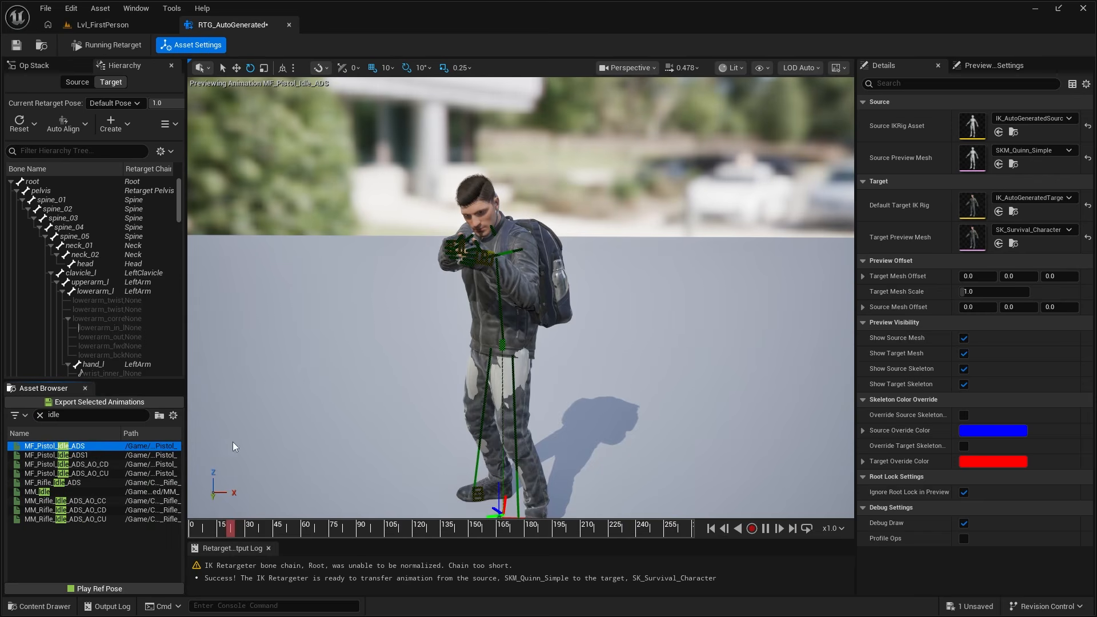
pyautogui.moveTo(521, 297); pyautogui.dragTo(456, 263, button='right')
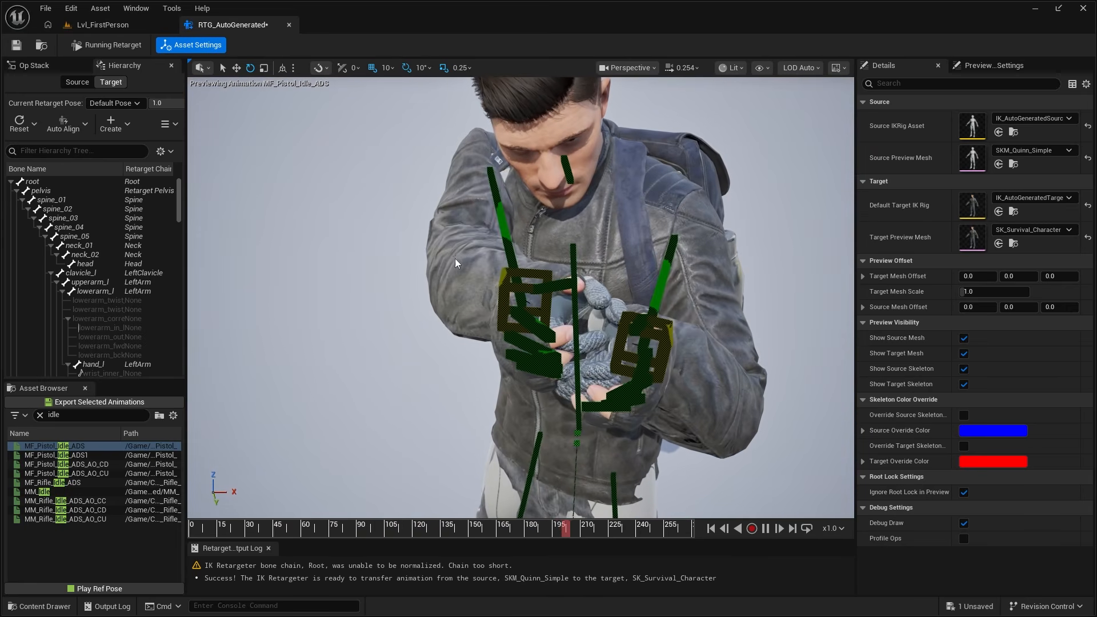
pyautogui.moveTo(688, 256); pyautogui.dragTo(448, 219, button='right')
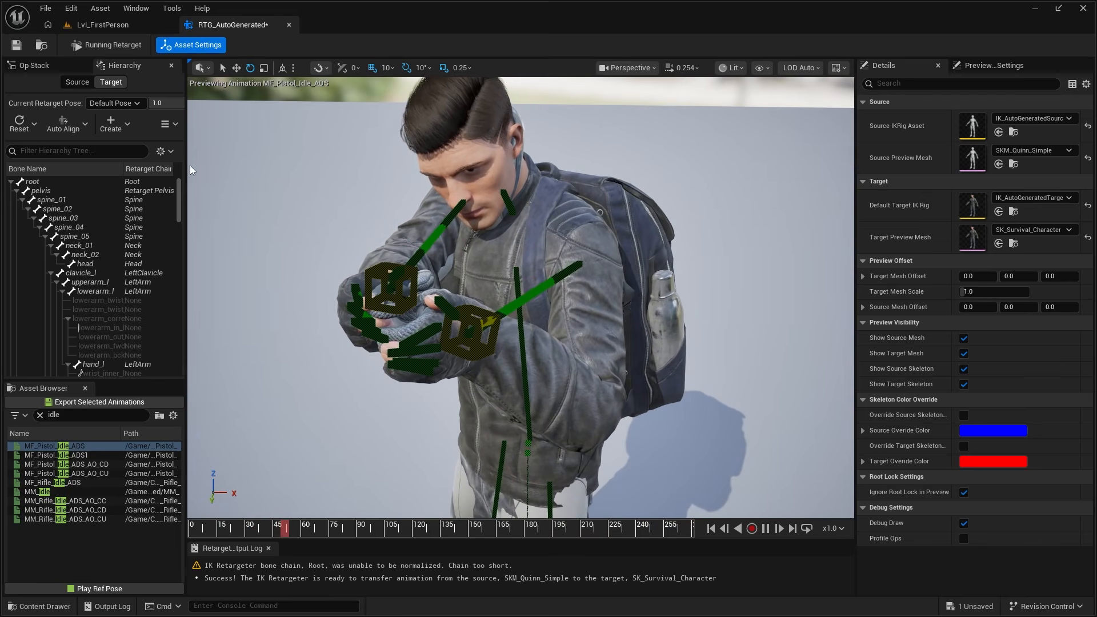
# - Disable the Run IK Rig op and offset the target mesh about 50.9 in X to compare both characters' hands
pyautogui.click(34, 69)
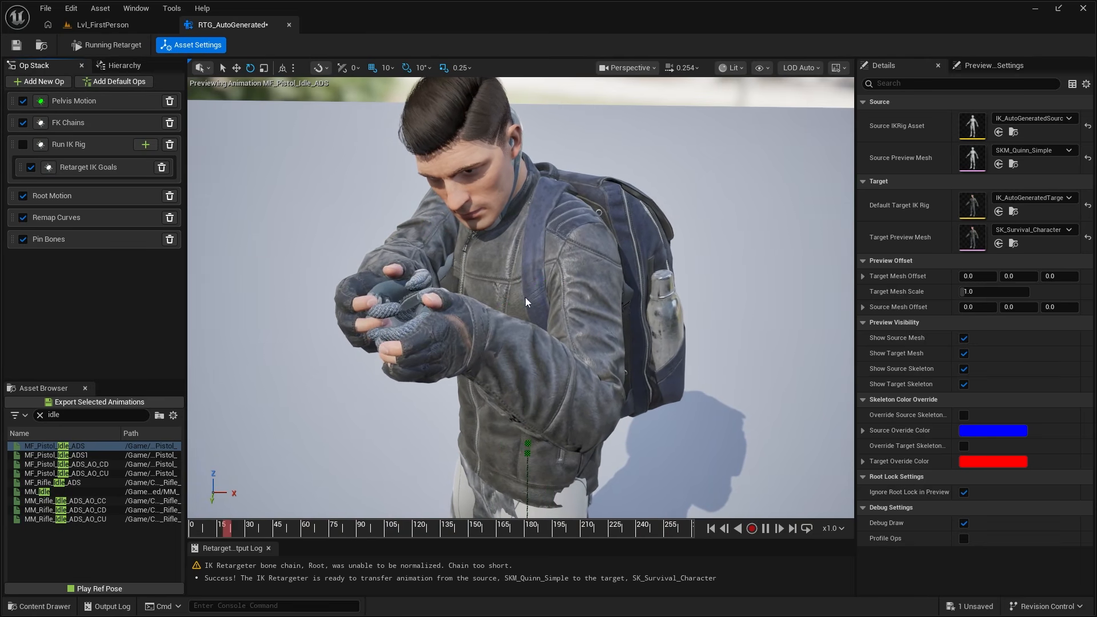
pyautogui.keyDown('alt'); pyautogui.moveTo(506, 249); pyautogui.dragTo(548, 228); pyautogui.keyUp('alt')
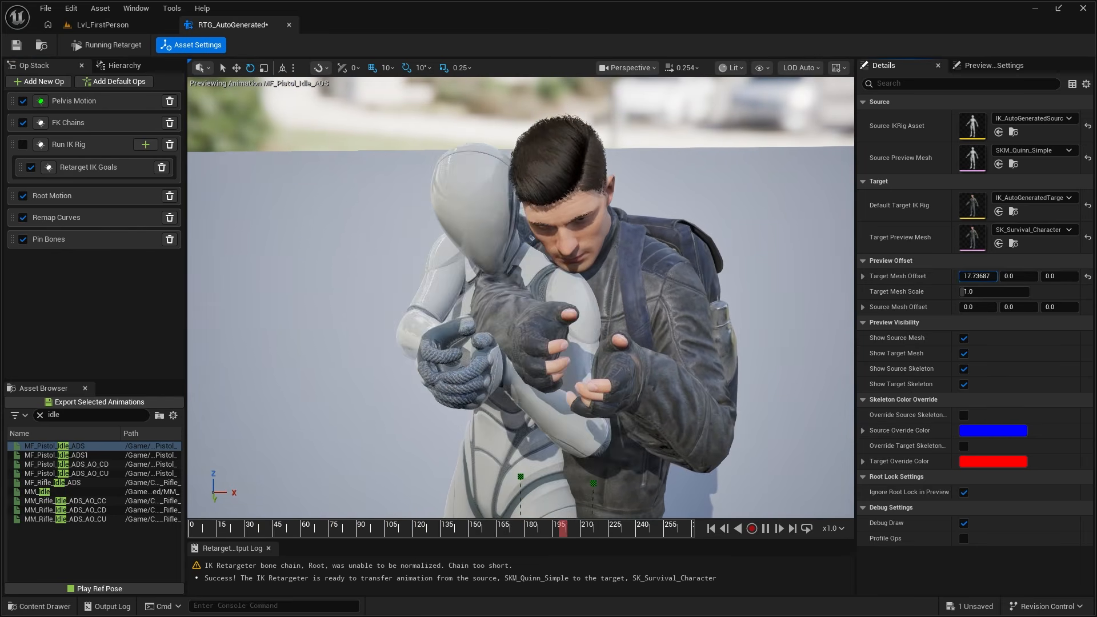
pyautogui.moveTo(979, 276); pyautogui.dragTo(999, 277)
pyautogui.keyDown('alt'); pyautogui.moveTo(640, 280); pyautogui.dragTo(726, 258); pyautogui.keyUp('alt')
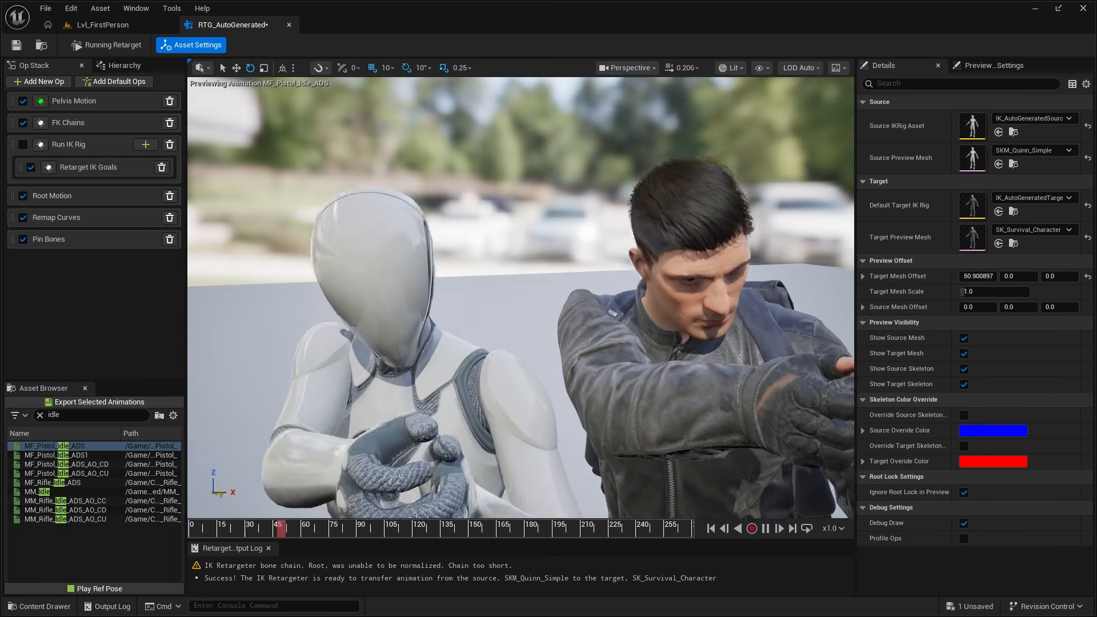
pyautogui.moveTo(529, 350); pyautogui.dragTo(529, 400, button='middle')
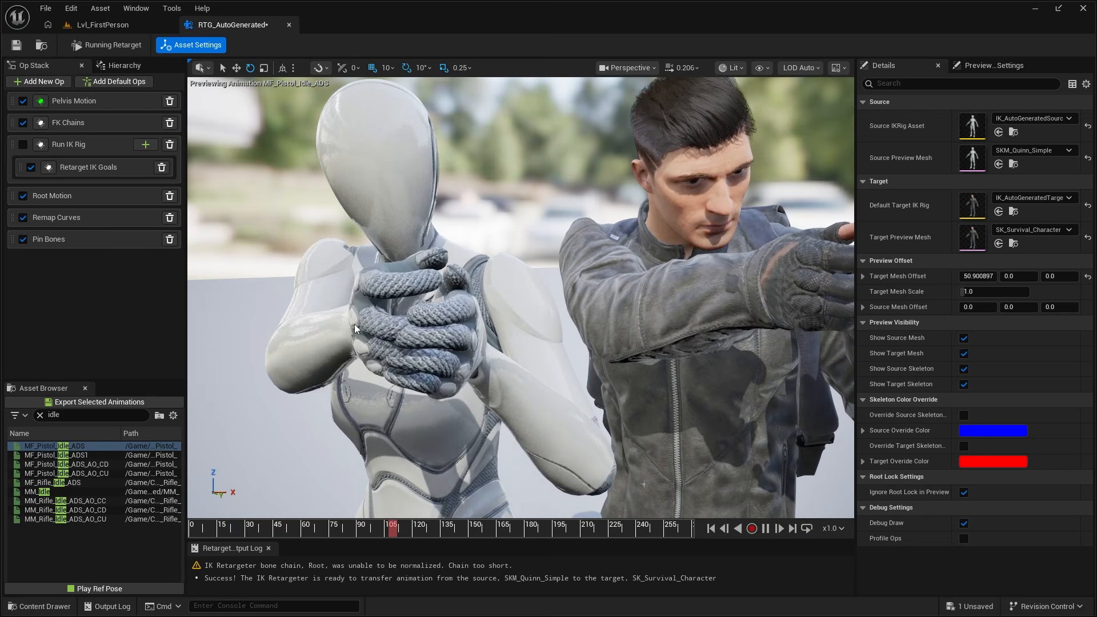
pyautogui.keyDown('alt'); pyautogui.moveTo(355, 329); pyautogui.dragTo(370, 313); pyautogui.keyUp('alt')
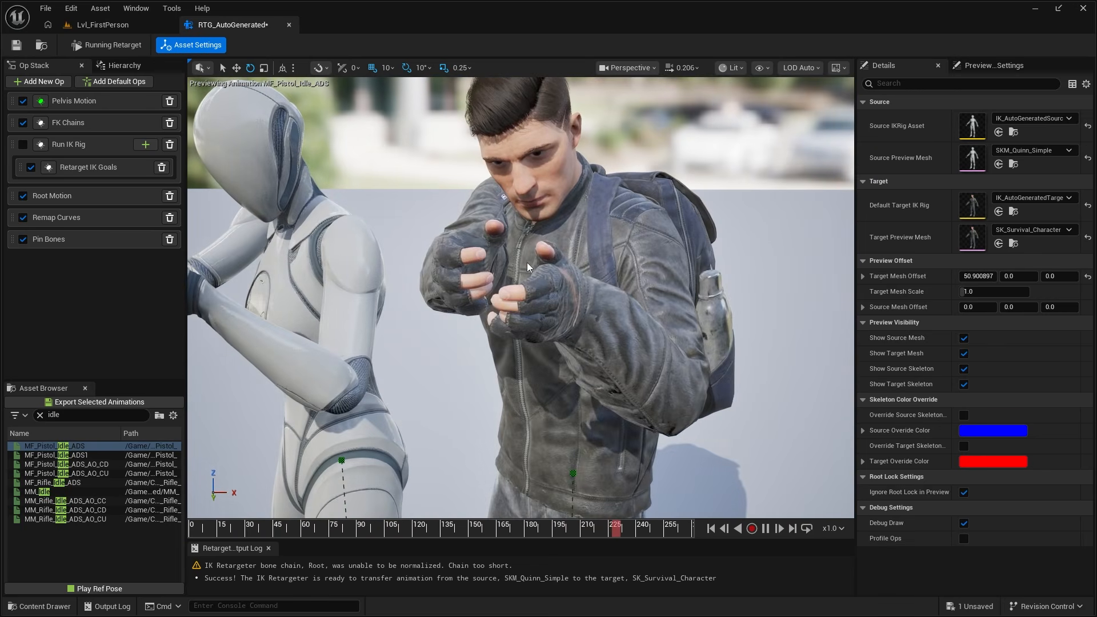
pyautogui.moveTo(528, 268); pyautogui.dragTo(537, 338, button='right')
pyautogui.moveTo(609, 359); pyautogui.dragTo(625, 351, button='right')
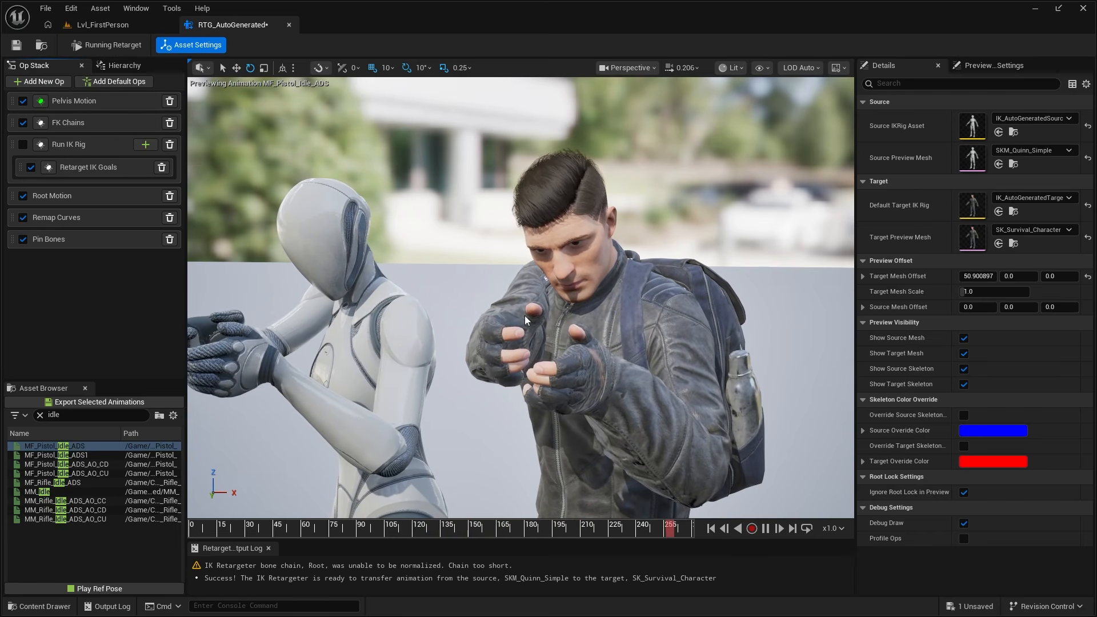
# - In the FK Chains op, try the Absolute translation mode on the LeftArm chain, and set it to Globally Scaled
pyautogui.click(76, 125)
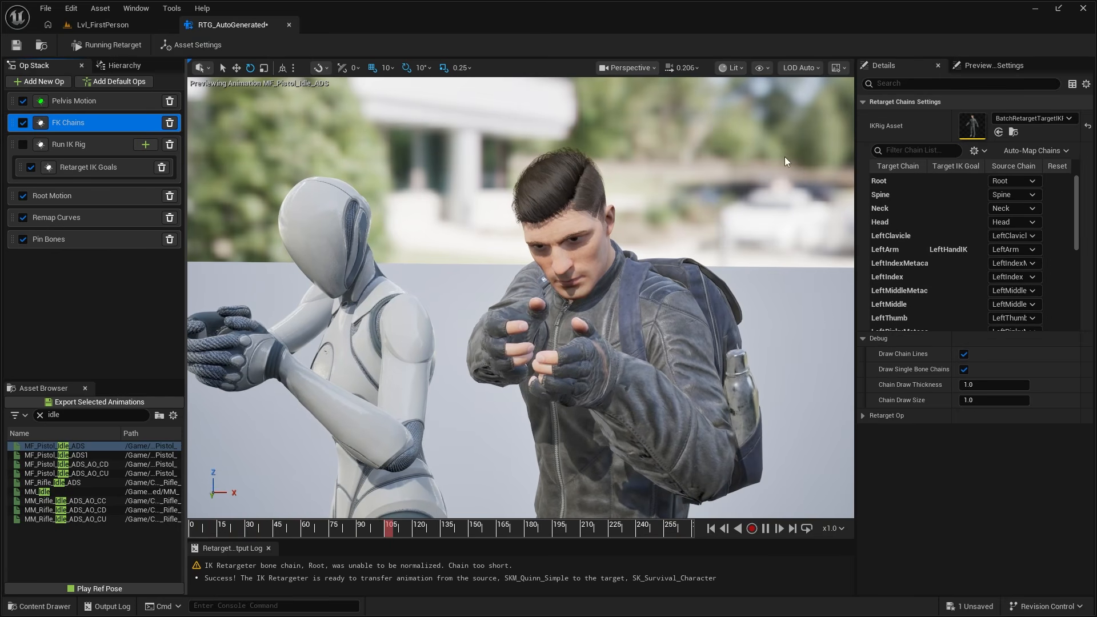
pyautogui.scroll(-2, 907, 200)
pyautogui.scroll(-5, 908, 202)
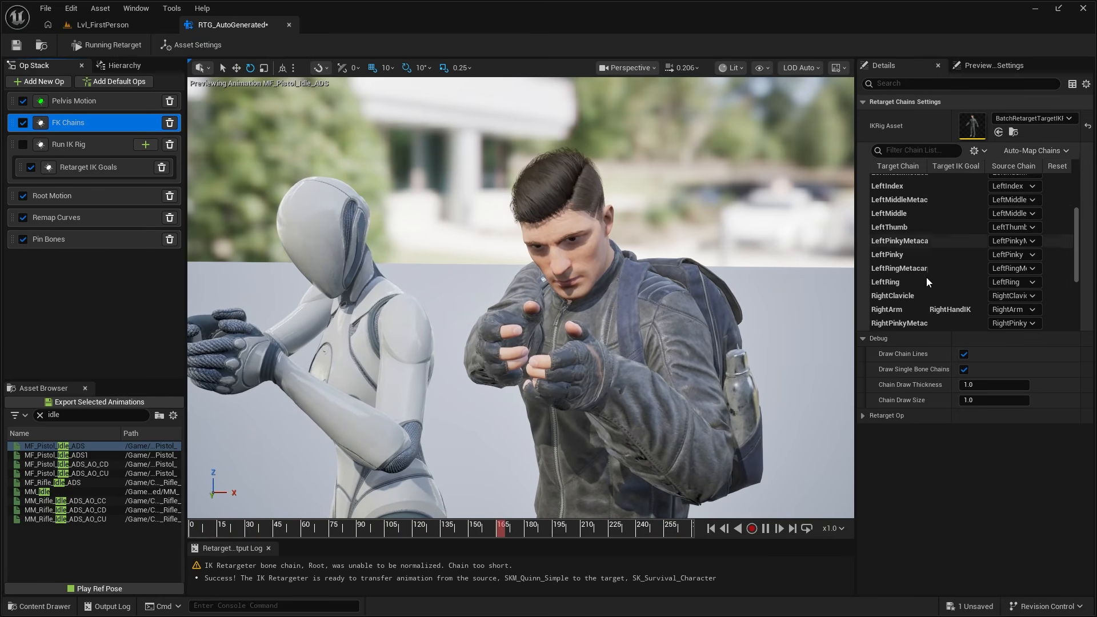
pyautogui.scroll(7, 932, 252)
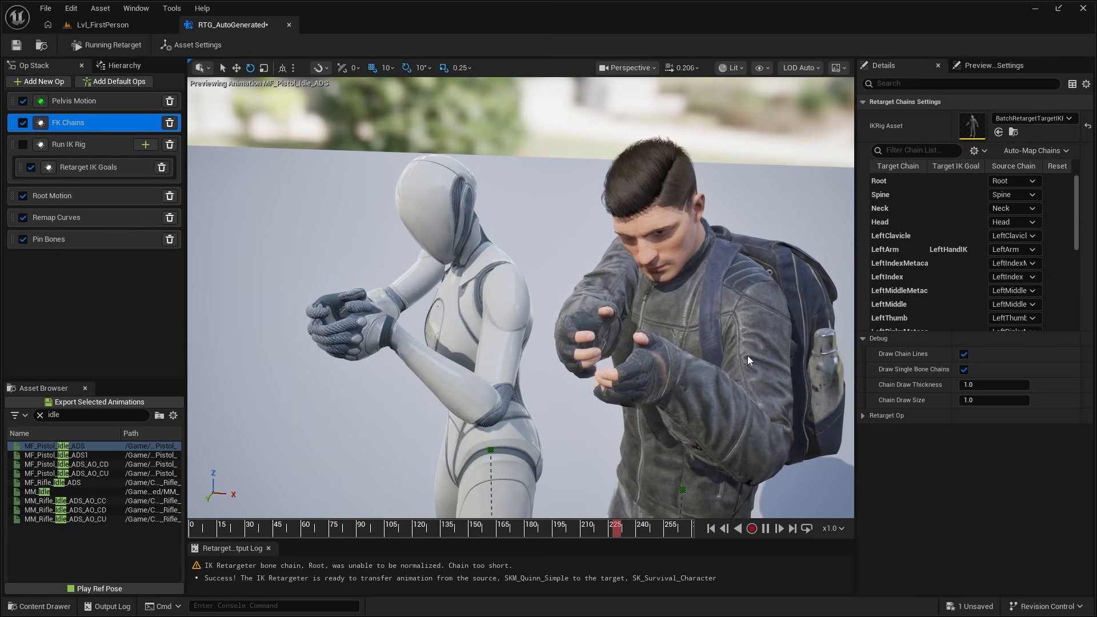
pyautogui.click(899, 250)
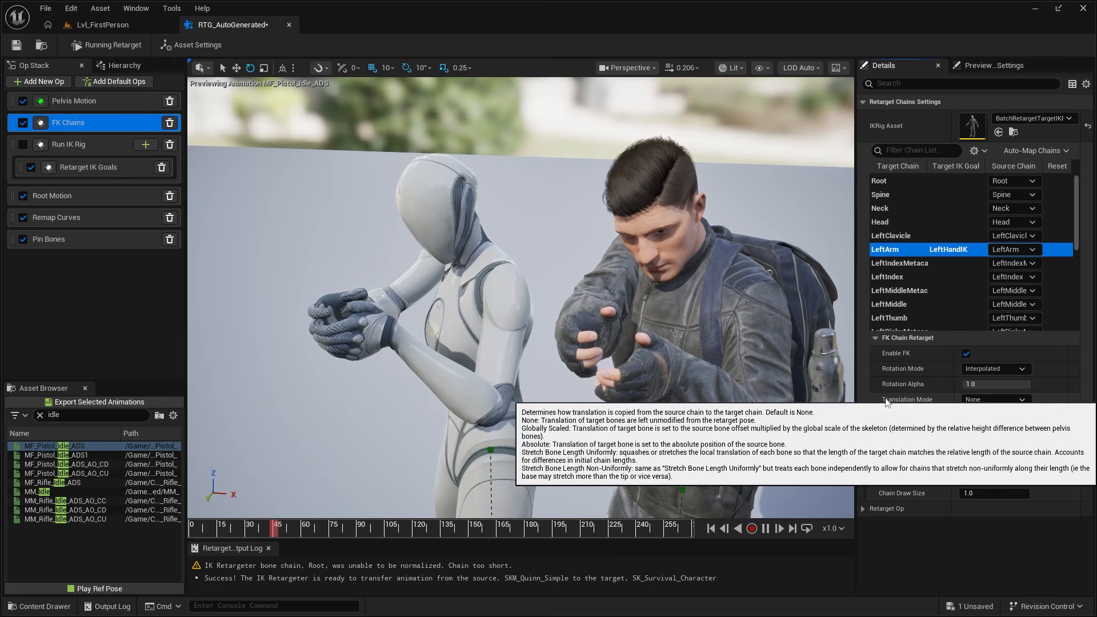
pyautogui.click(990, 399)
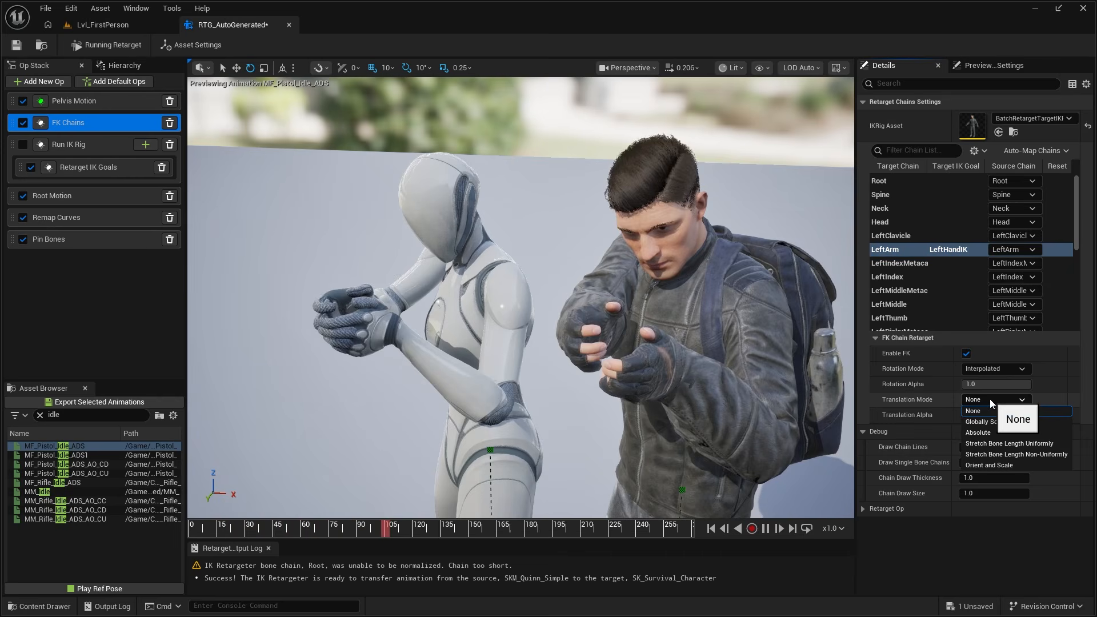
pyautogui.click(997, 435)
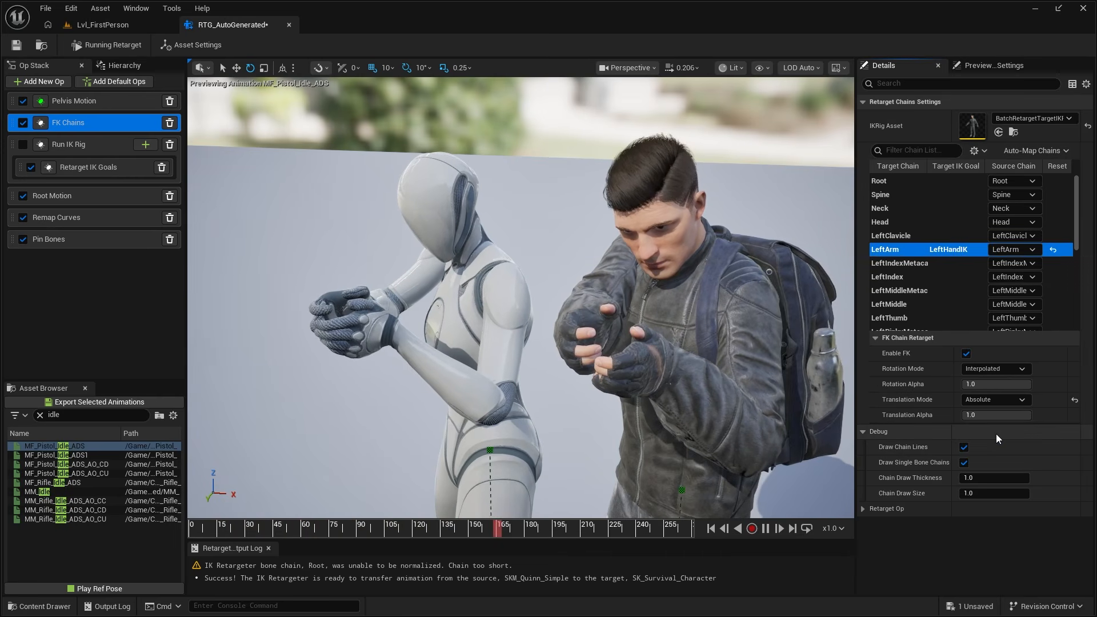
pyautogui.click(1004, 403)
pyautogui.click(999, 421)
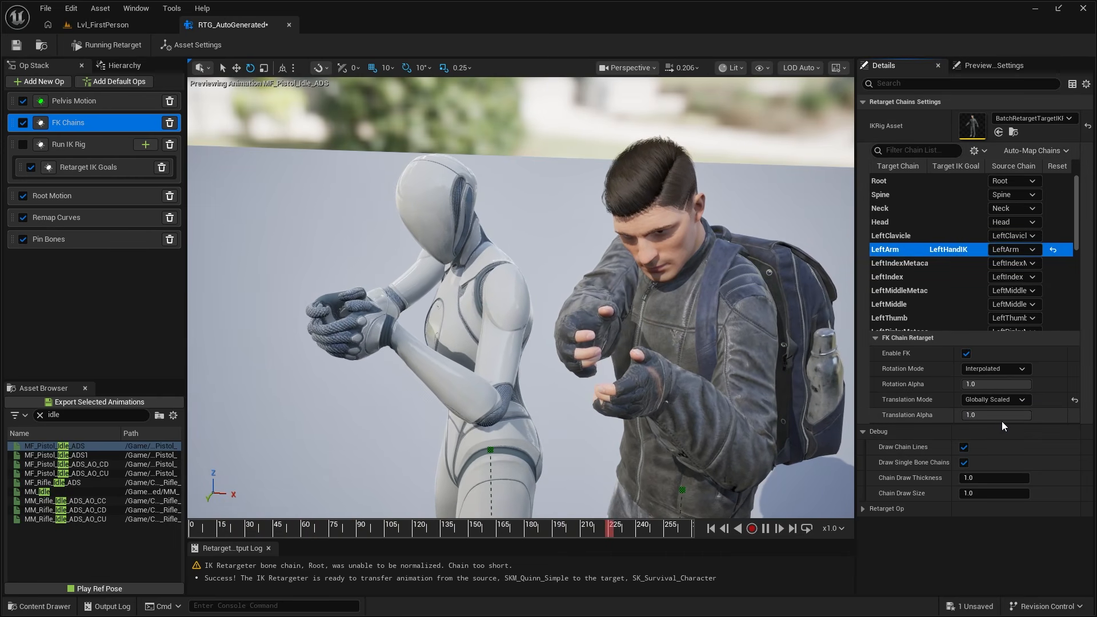
pyautogui.keyDown('alt'); pyautogui.moveTo(655, 337); pyautogui.dragTo(694, 349); pyautogui.keyUp('alt')
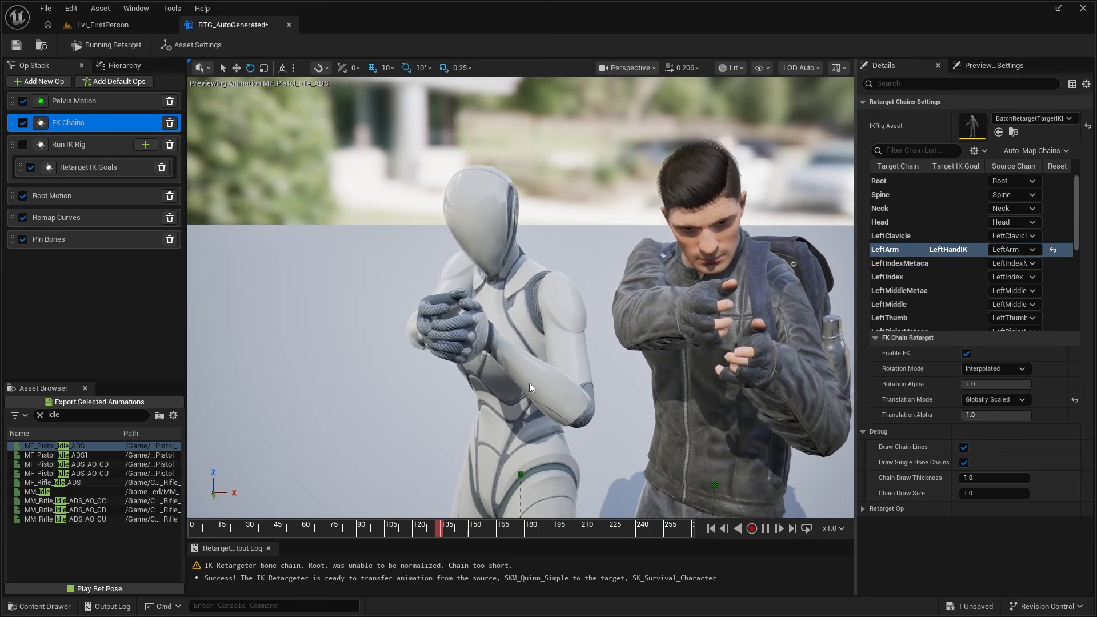
pyautogui.keyDown('alt'); pyautogui.moveTo(529, 387); pyautogui.dragTo(517, 369); pyautogui.keyUp('alt')
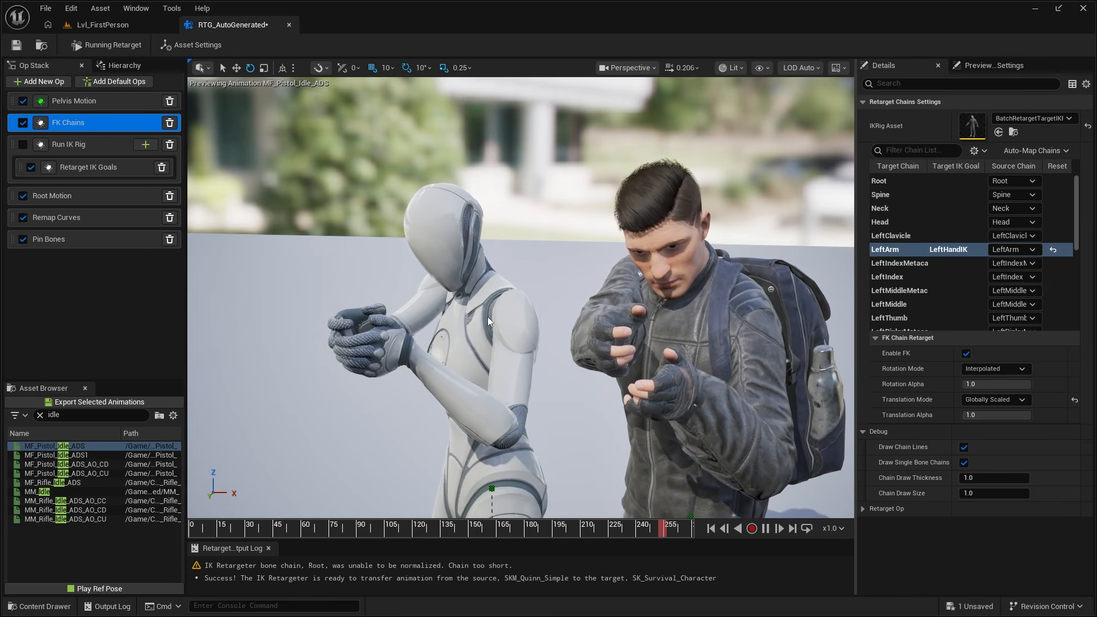
pyautogui.keyDown('alt'); pyautogui.moveTo(631, 319); pyautogui.dragTo(663, 320); pyautogui.keyUp('alt')
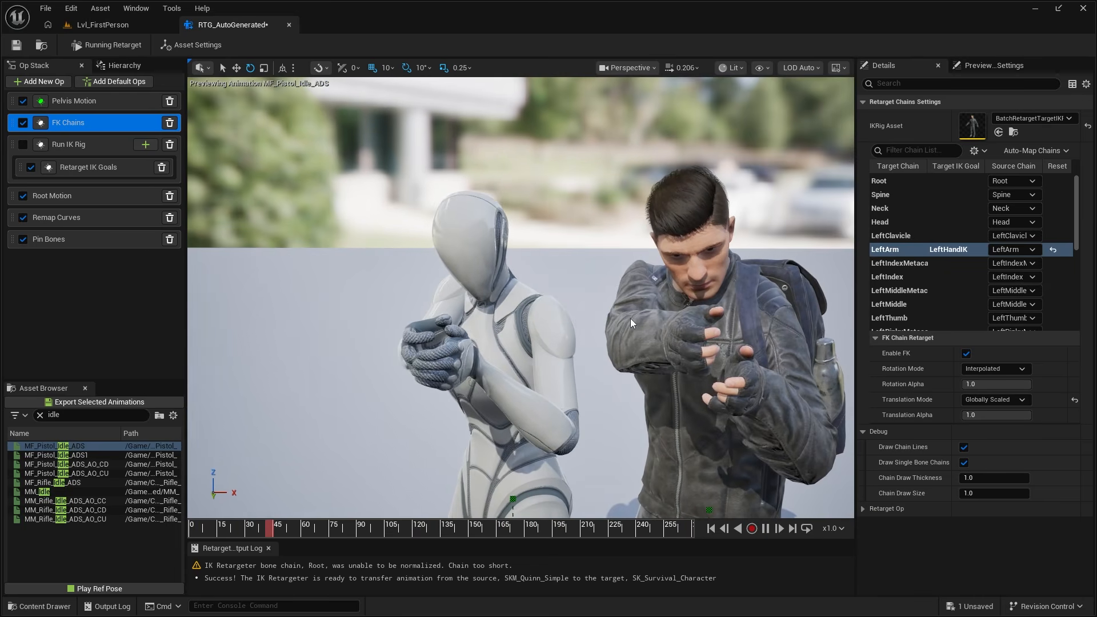
# - Set the RightArm chain's translation mode to Globally Scaled and check the hand pose in the preview
pyautogui.scroll(-2, 921, 256)
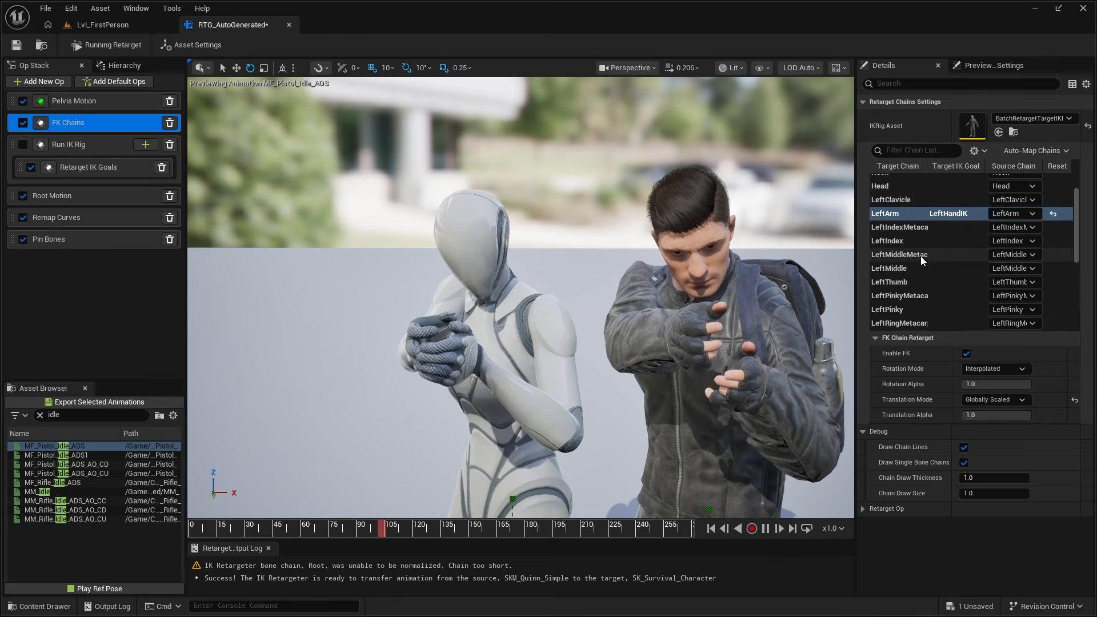
pyautogui.scroll(-4, 920, 256)
pyautogui.click(903, 295)
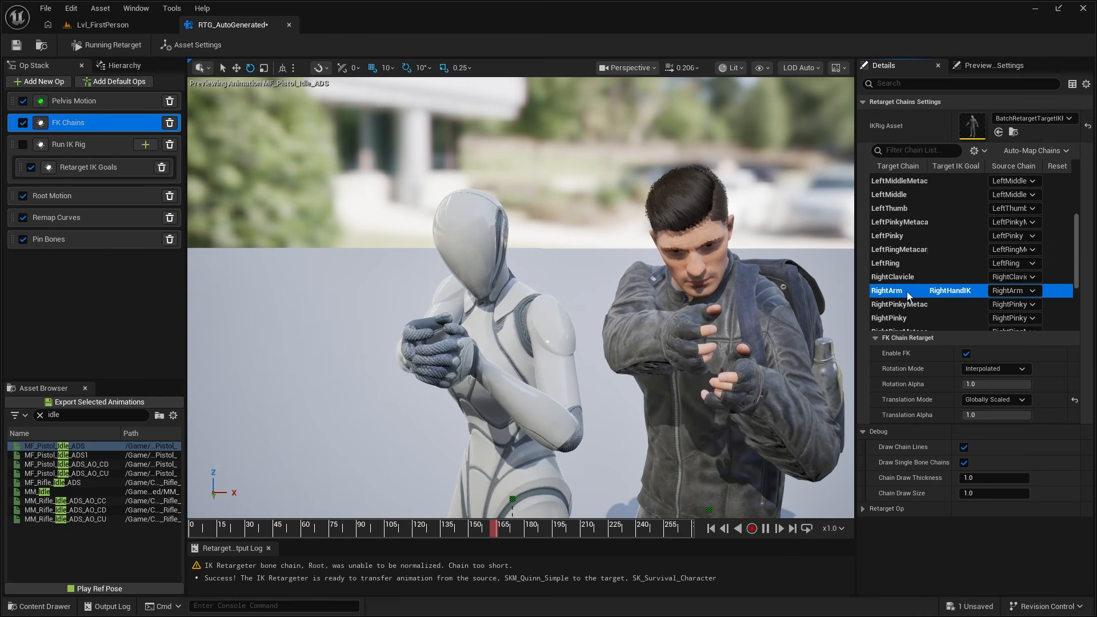
pyautogui.click(996, 400)
pyautogui.click(1009, 424)
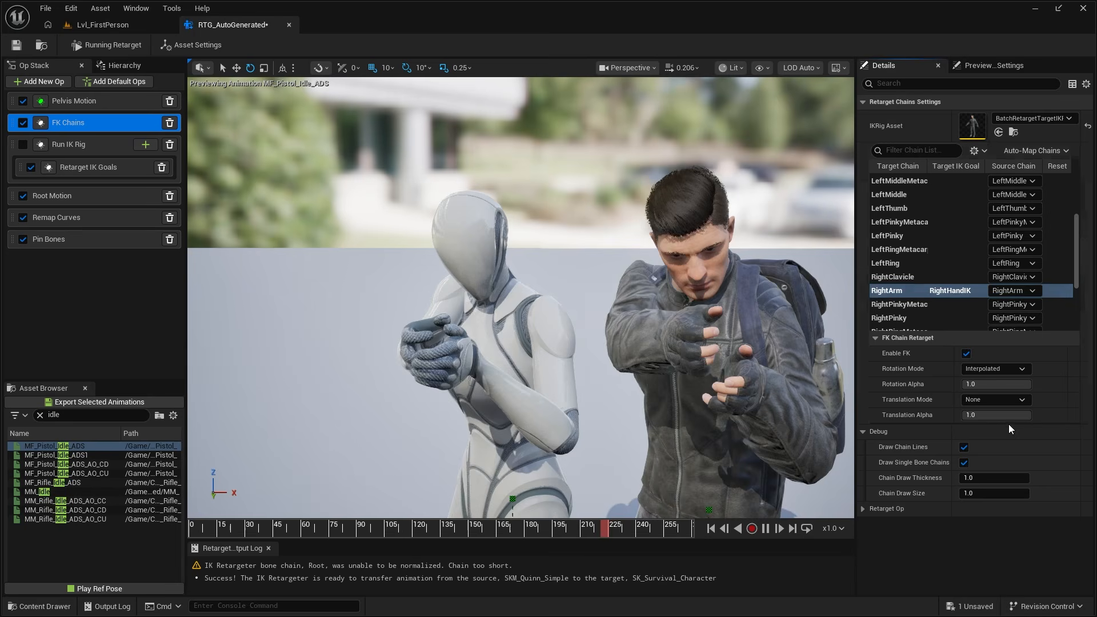
pyautogui.moveTo(628, 343); pyautogui.dragTo(727, 260, button='right')
pyautogui.click(747, 202)
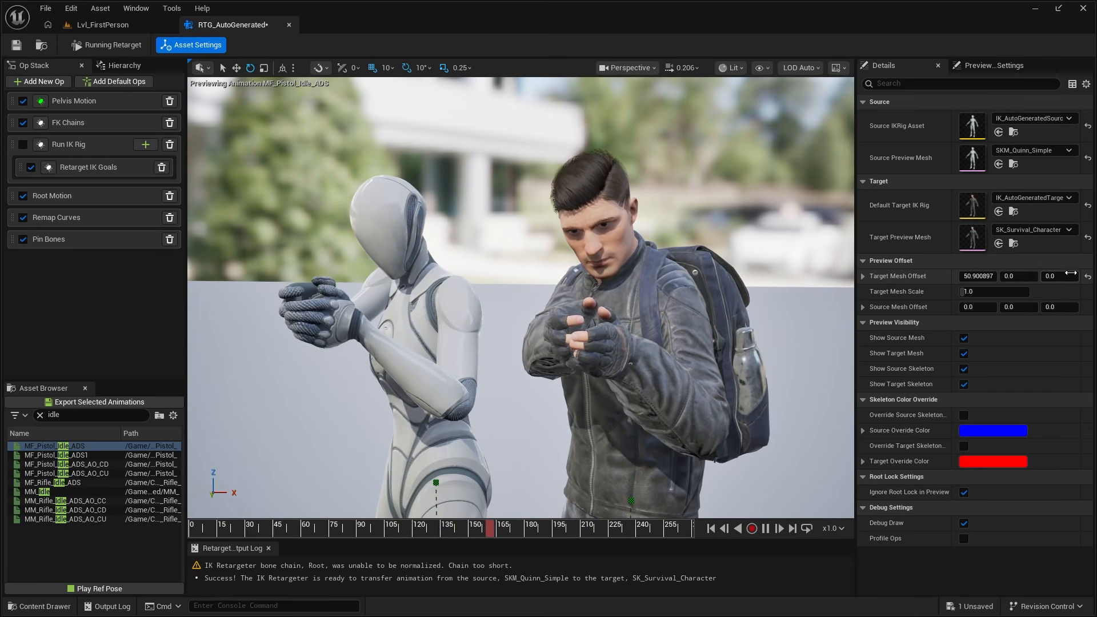
# - Reset the target mesh offset to overlay both characters and examine how closely their hands align
pyautogui.click(1087, 276)
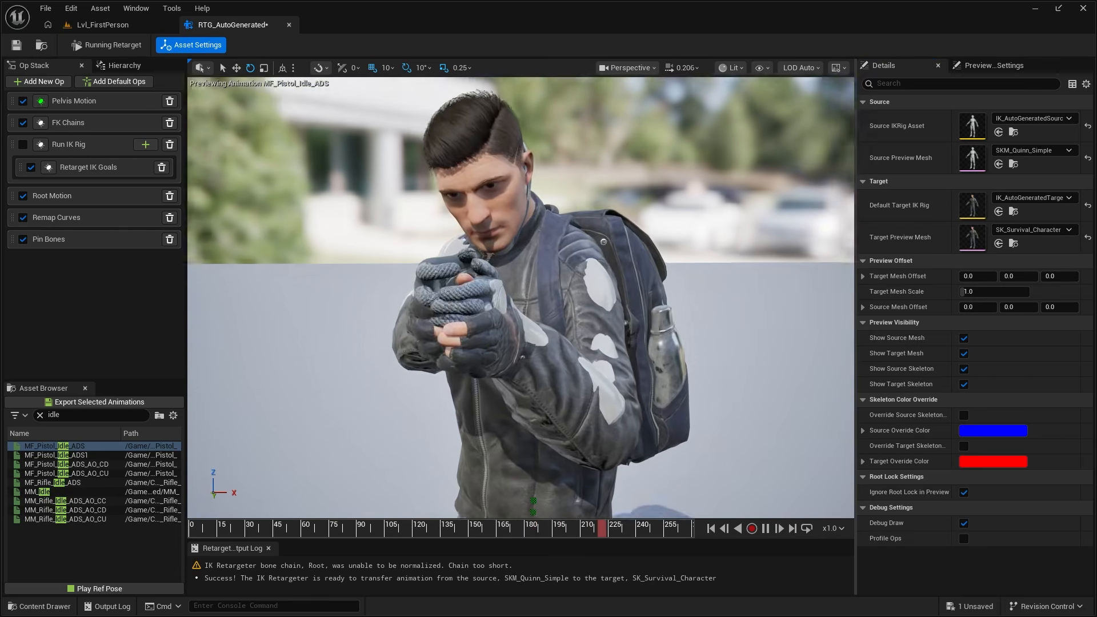
pyautogui.moveTo(596, 296); pyautogui.dragTo(458, 297, button='right')
pyautogui.moveTo(493, 242); pyautogui.dragTo(423, 241, button='right')
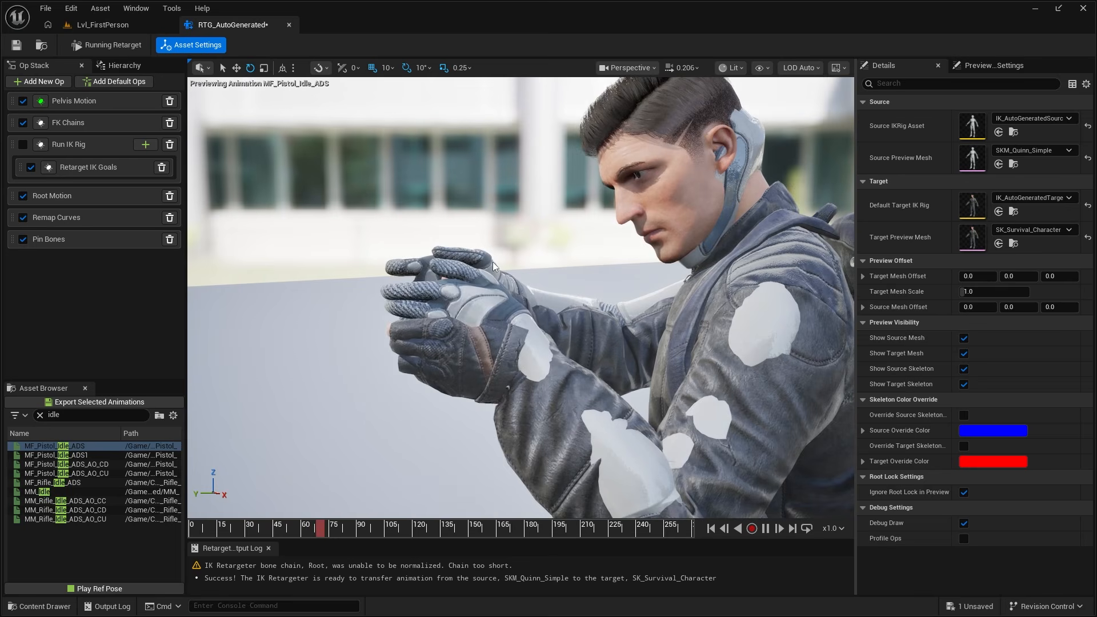
# - In the FK Chains op, set the LeftArm chain's translation mode to Absolute and check the overlaid hands
pyautogui.moveTo(503, 335); pyautogui.dragTo(772, 336, button='right')
pyautogui.keyDown('alt'); pyautogui.moveTo(771, 335); pyautogui.dragTo(491, 337); pyautogui.keyUp('alt')
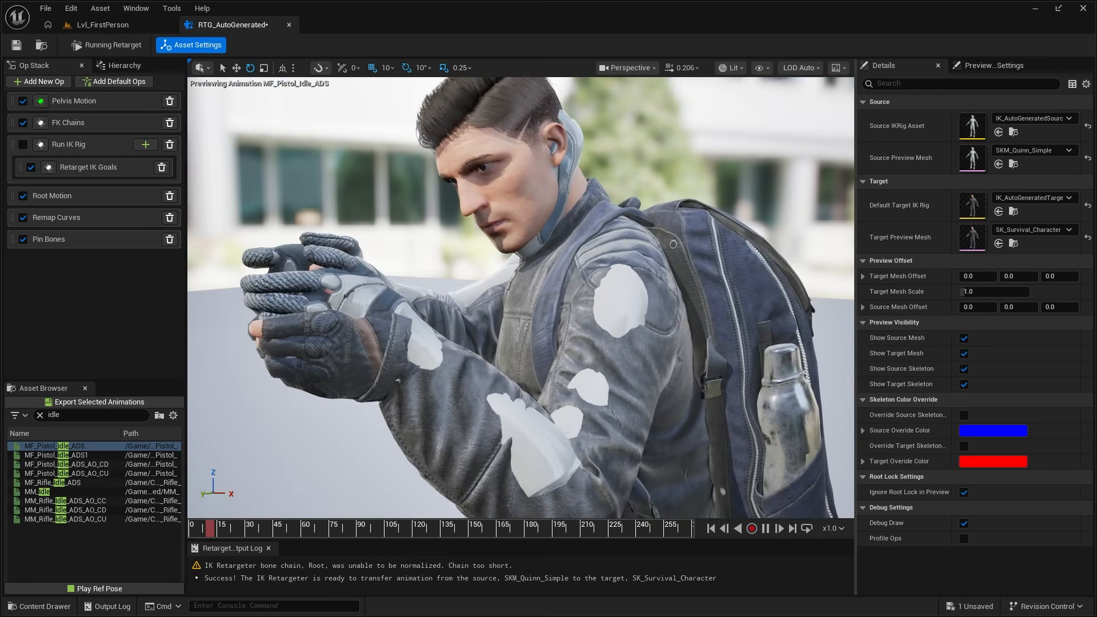
pyautogui.keyDown('alt'); pyautogui.moveTo(532, 283); pyautogui.dragTo(644, 280); pyautogui.keyUp('alt')
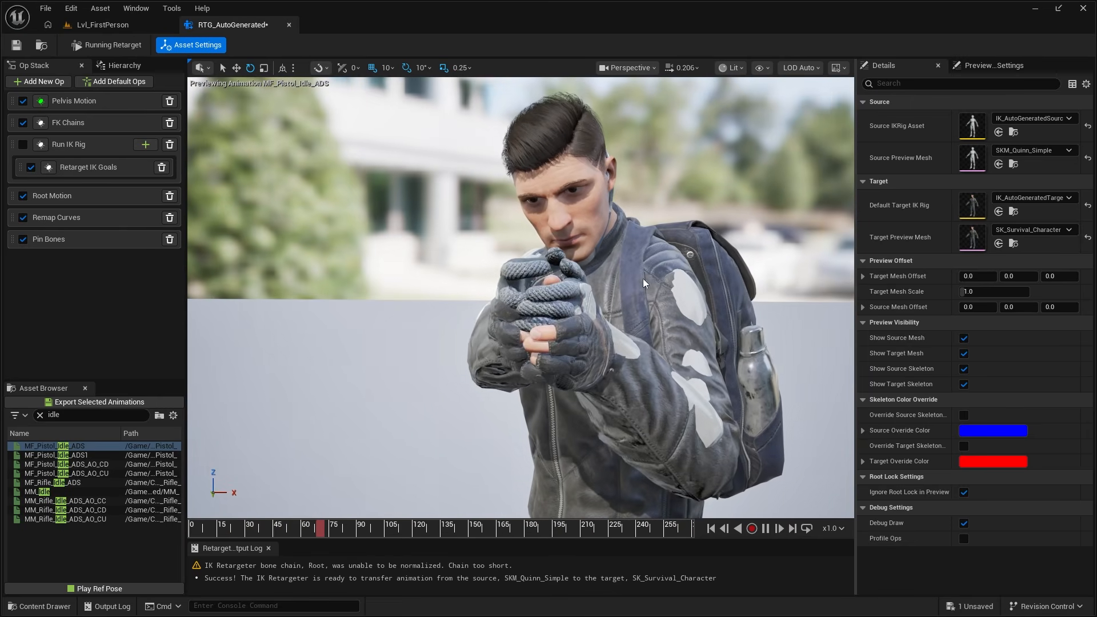
pyautogui.click(97, 130)
pyautogui.click(899, 249)
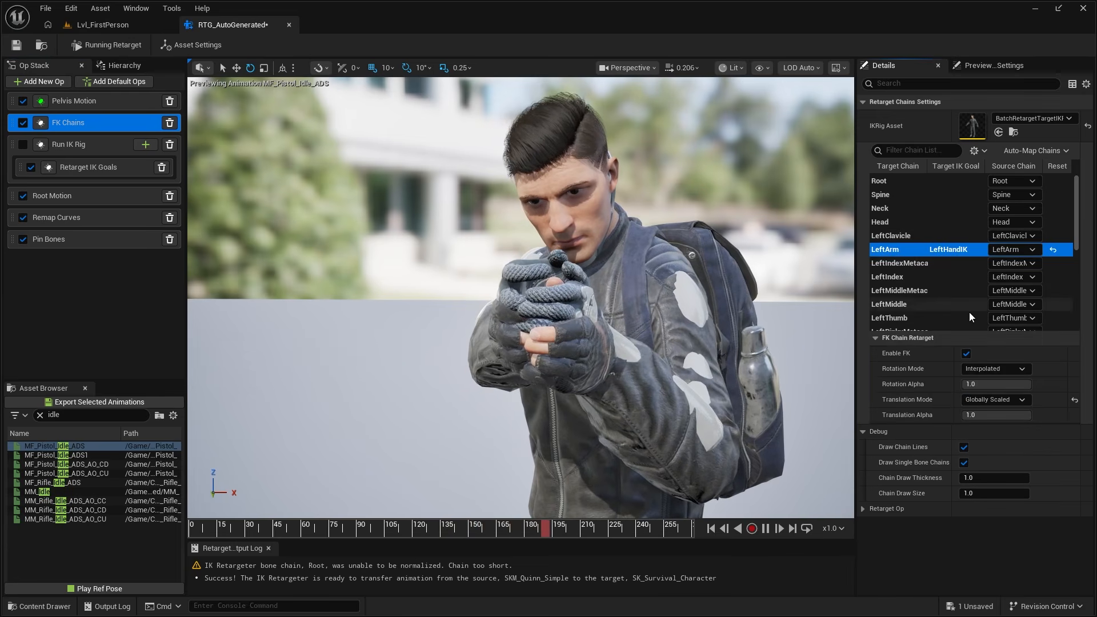
pyautogui.click(999, 402)
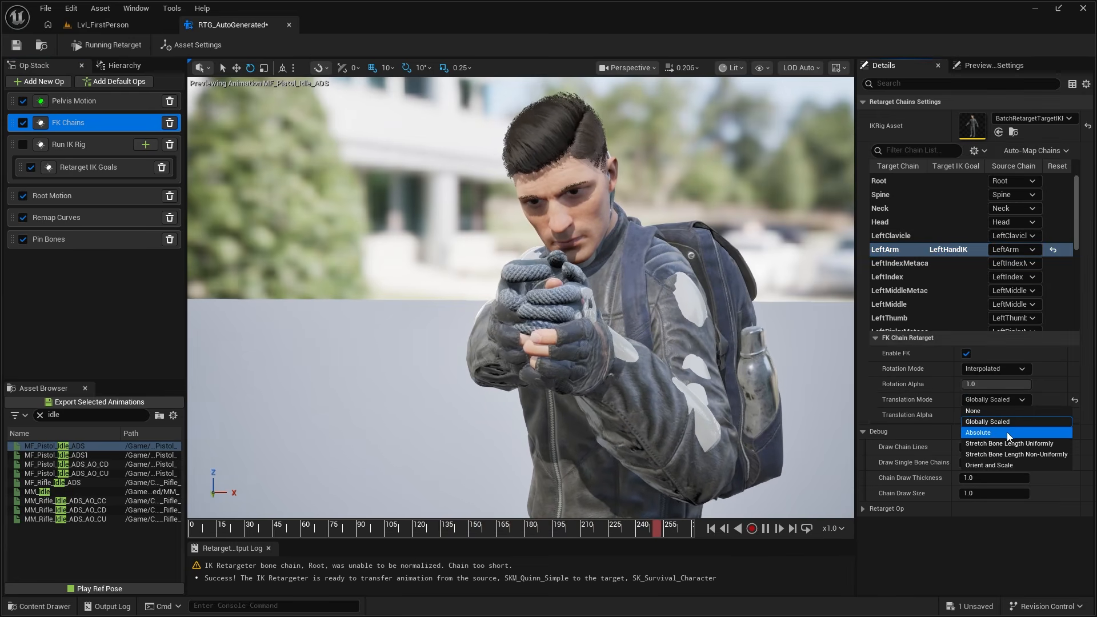
pyautogui.click(989, 434)
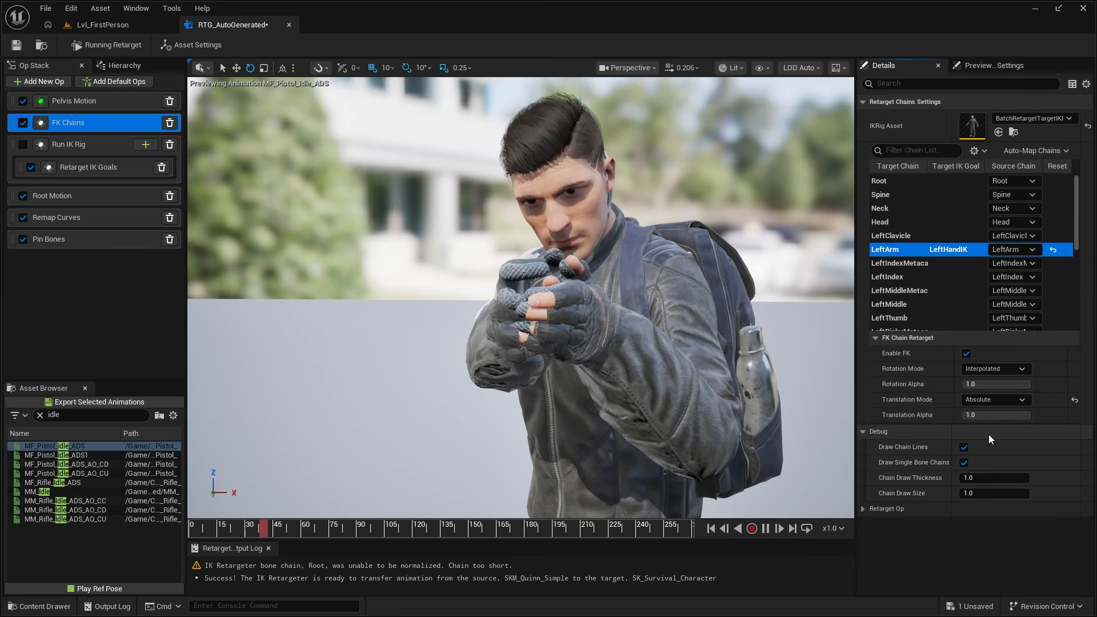
pyautogui.press('w')
pyautogui.moveTo(743, 371); pyautogui.dragTo(777, 383, button='right')
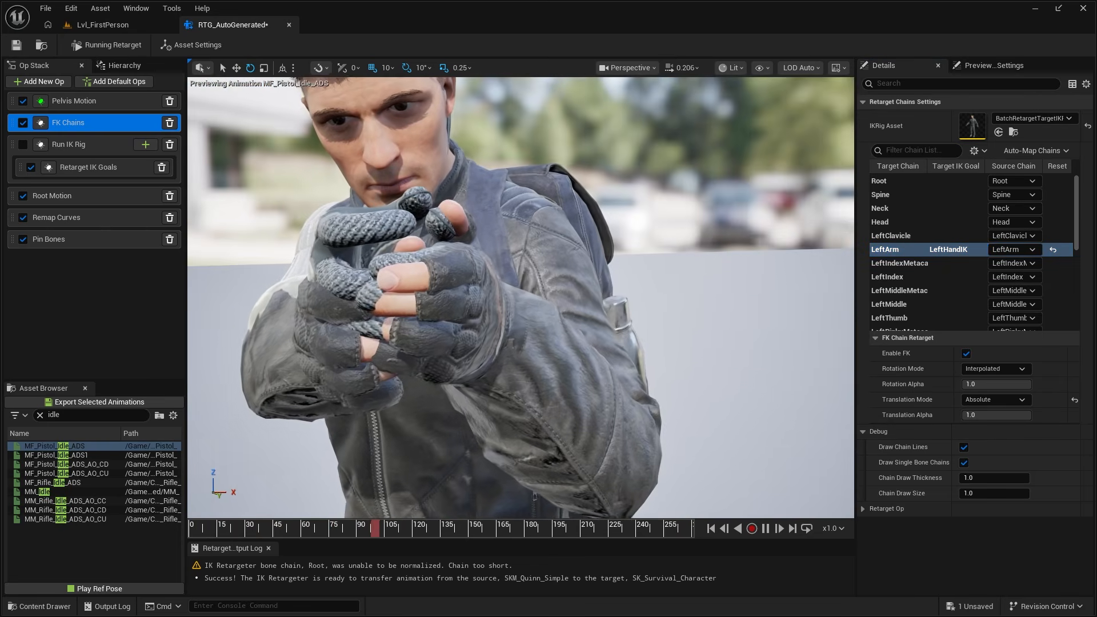
# - Set the RightArm chain's translation mode to Absolute and inspect the overlaid hands from several angles
pyautogui.scroll(-3, 931, 248)
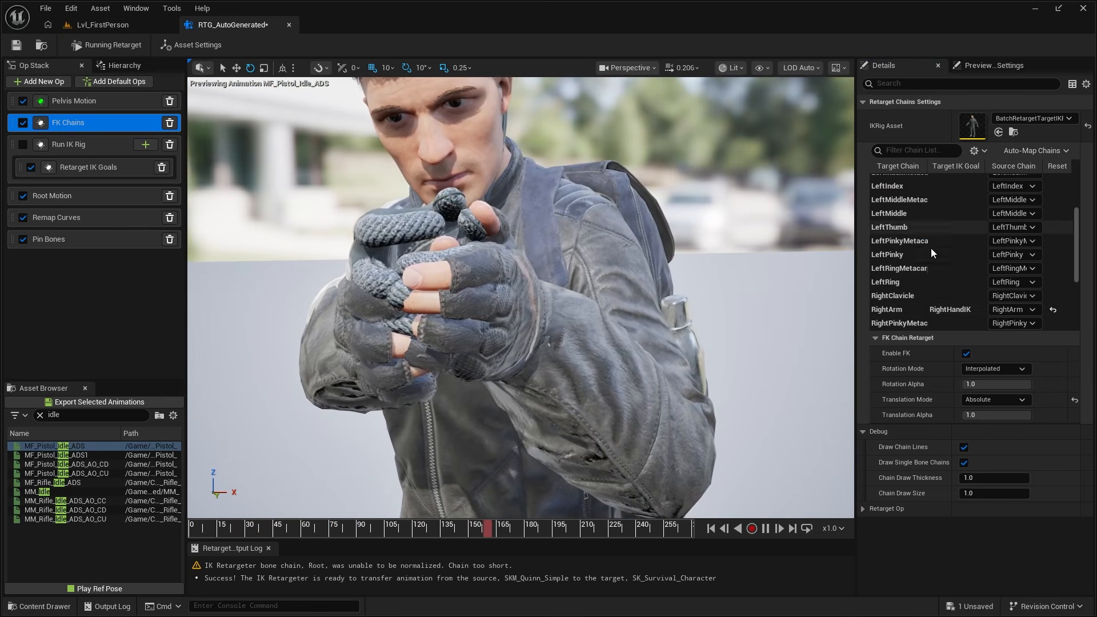
pyautogui.click(900, 310)
pyautogui.click(994, 399)
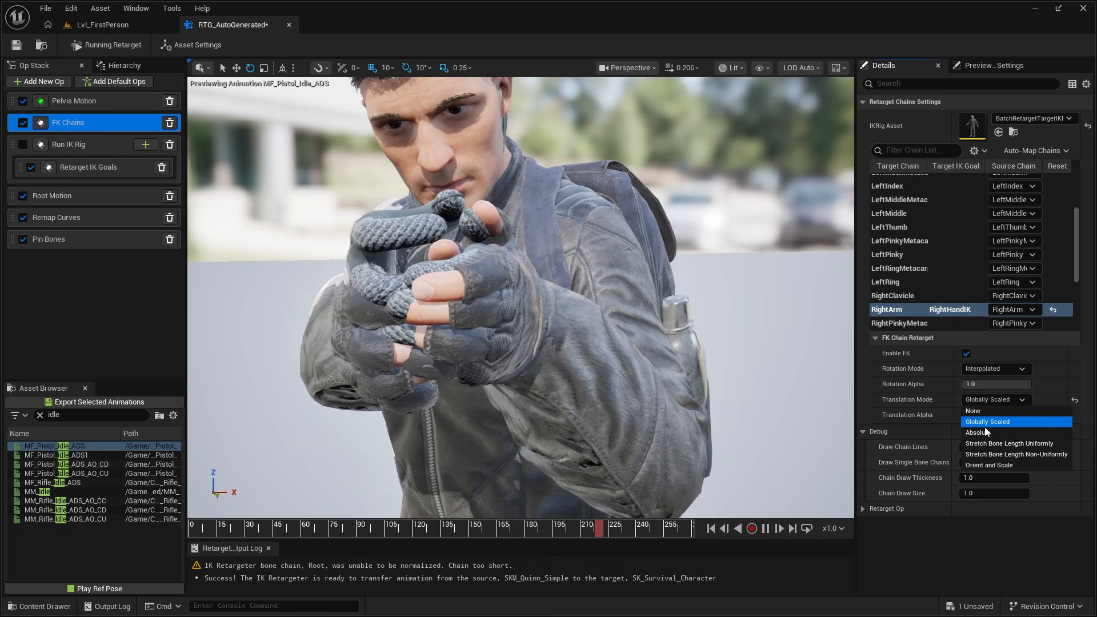
pyautogui.click(985, 432)
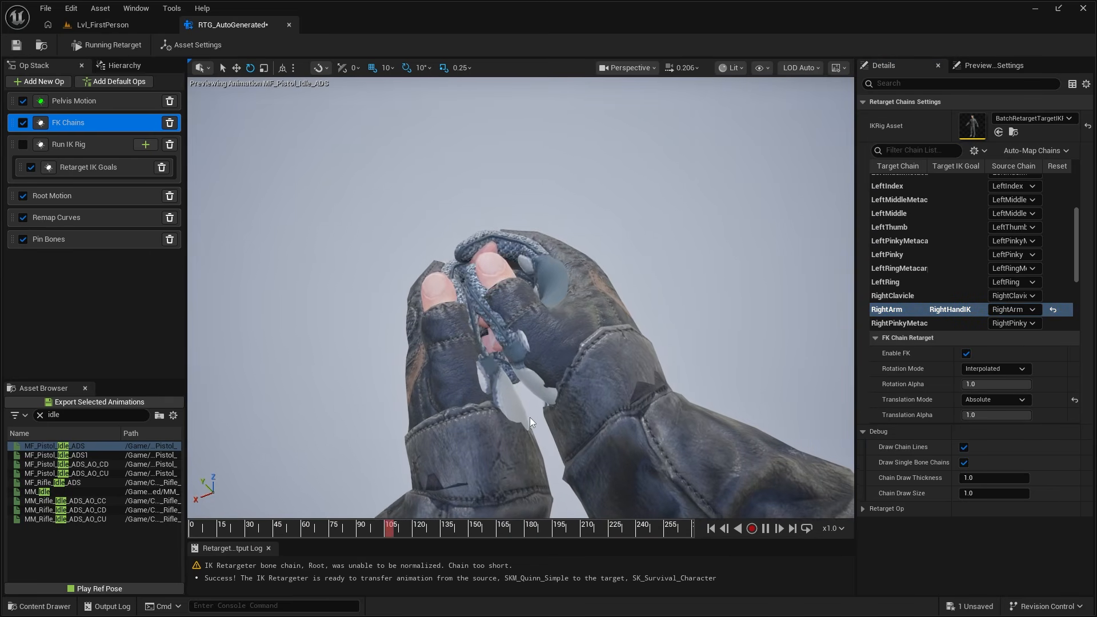
pyautogui.keyDown('alt'); pyautogui.moveTo(508, 343); pyautogui.dragTo(732, 287); pyautogui.keyUp('alt')
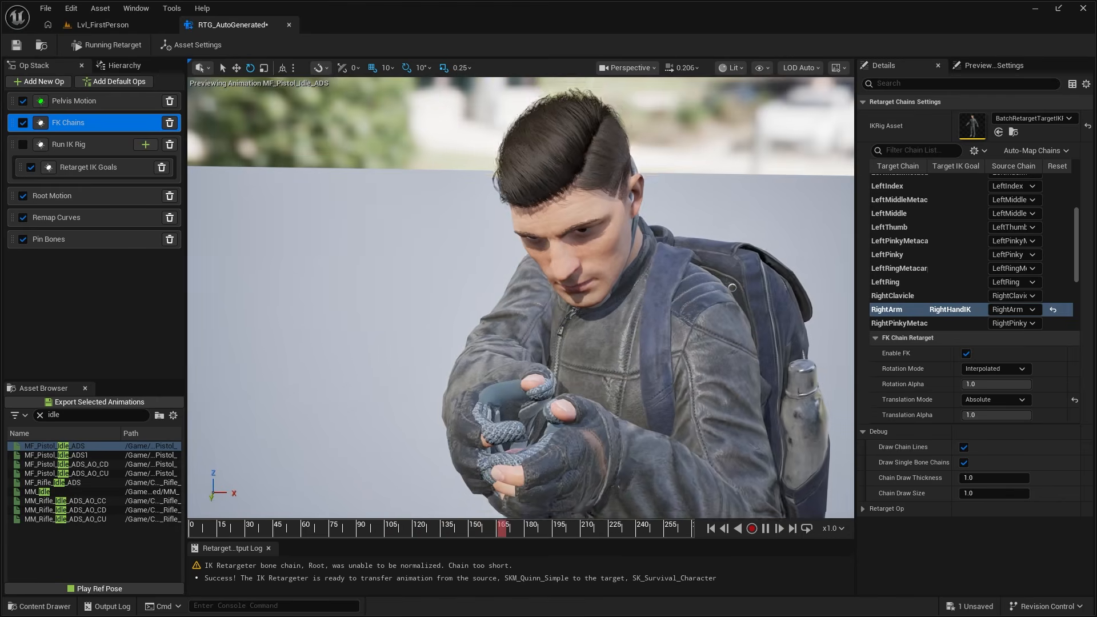
# - Offset the target mesh about 54.49 in X to compare the two characters side by side
pyautogui.click(191, 44)
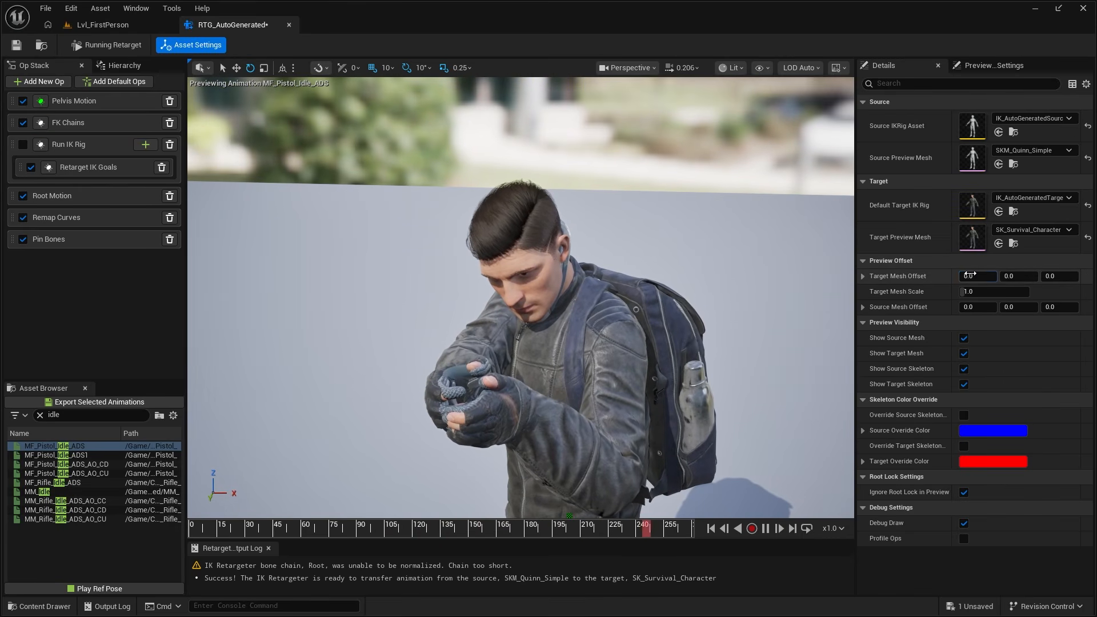
pyautogui.moveTo(970, 275); pyautogui.dragTo(979, 275)
pyautogui.moveTo(978, 276); pyautogui.dragTo(984, 277)
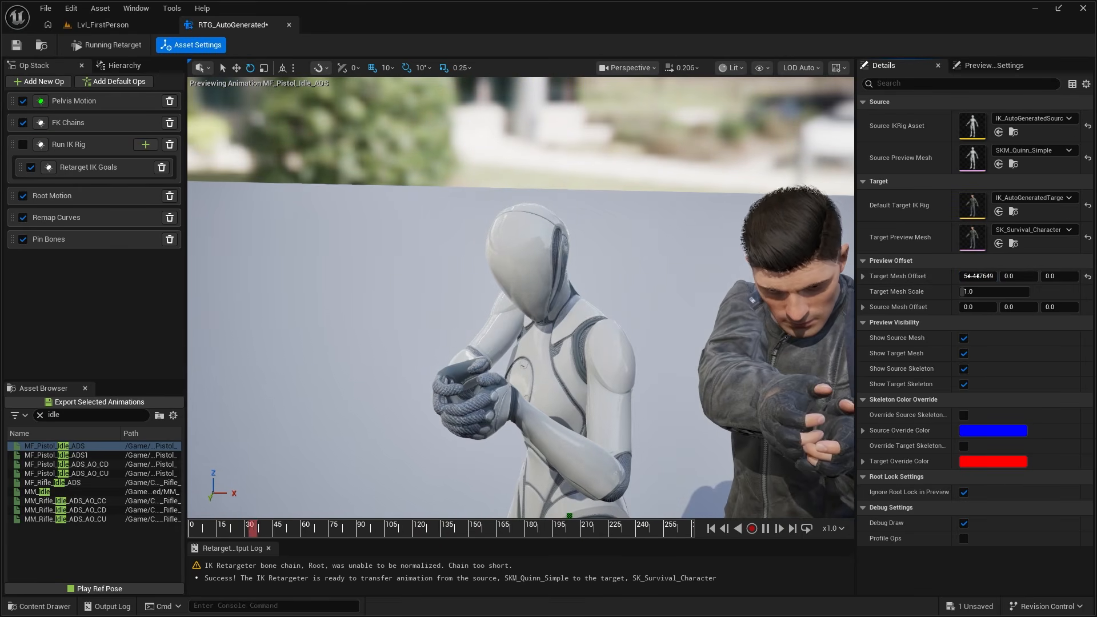
pyautogui.moveTo(629, 297)
pyautogui.mouseDown(button='right')
pyautogui.moveTo(445, 315)
pyautogui.moveTo(638, 312)
pyautogui.mouseUp(button='right')
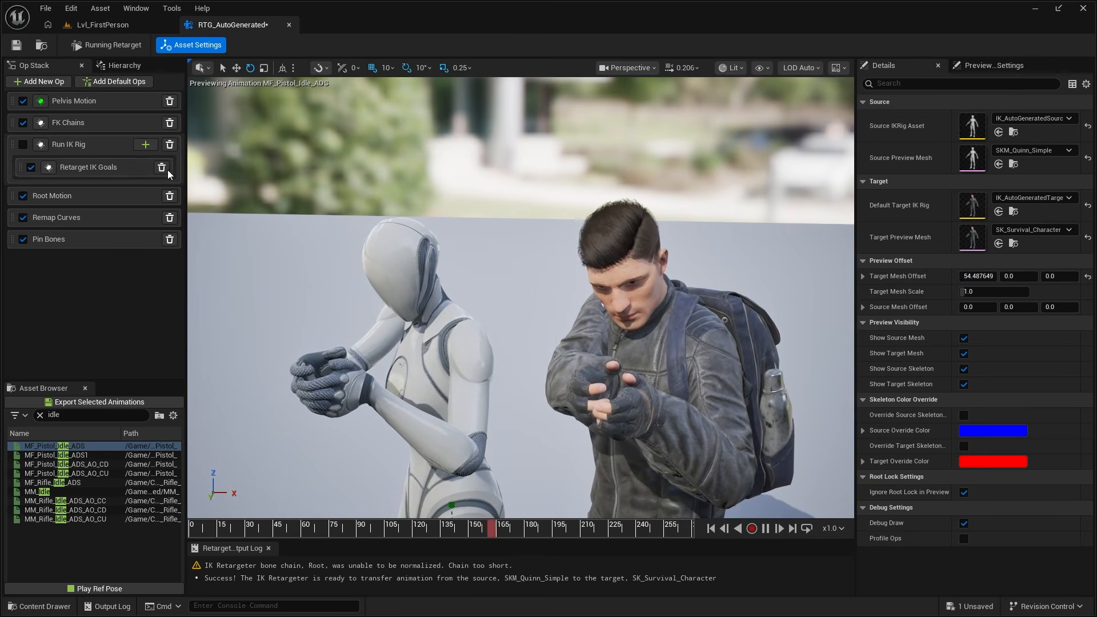
# - Enable the Run IK Rig op and toggle its debug drawing to check the hand goals on the target character
pyautogui.click(23, 146)
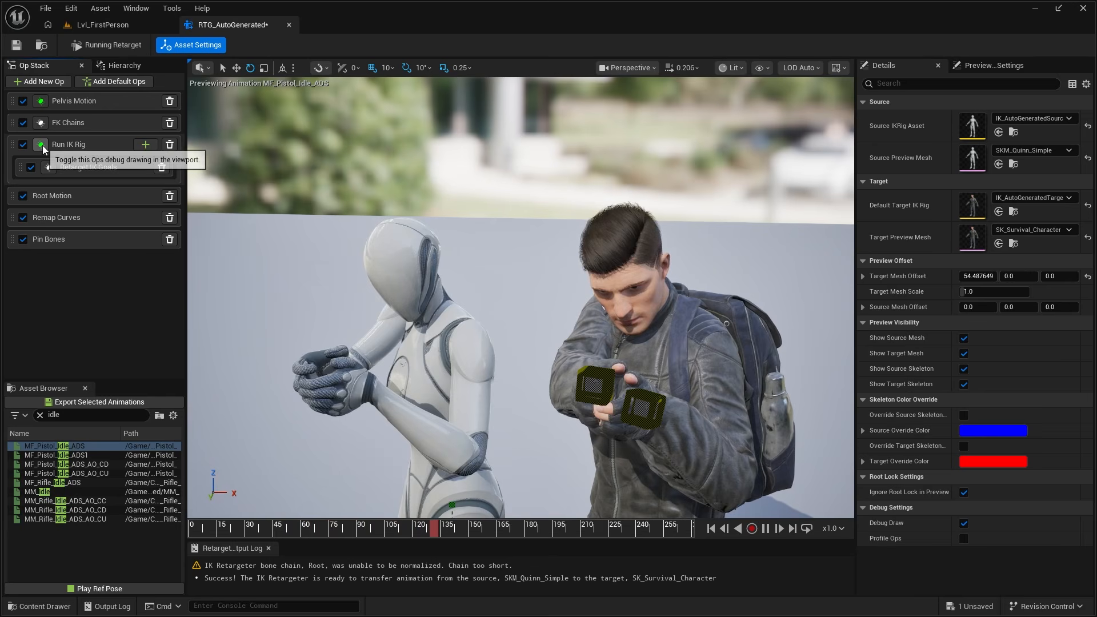
pyautogui.click(64, 148)
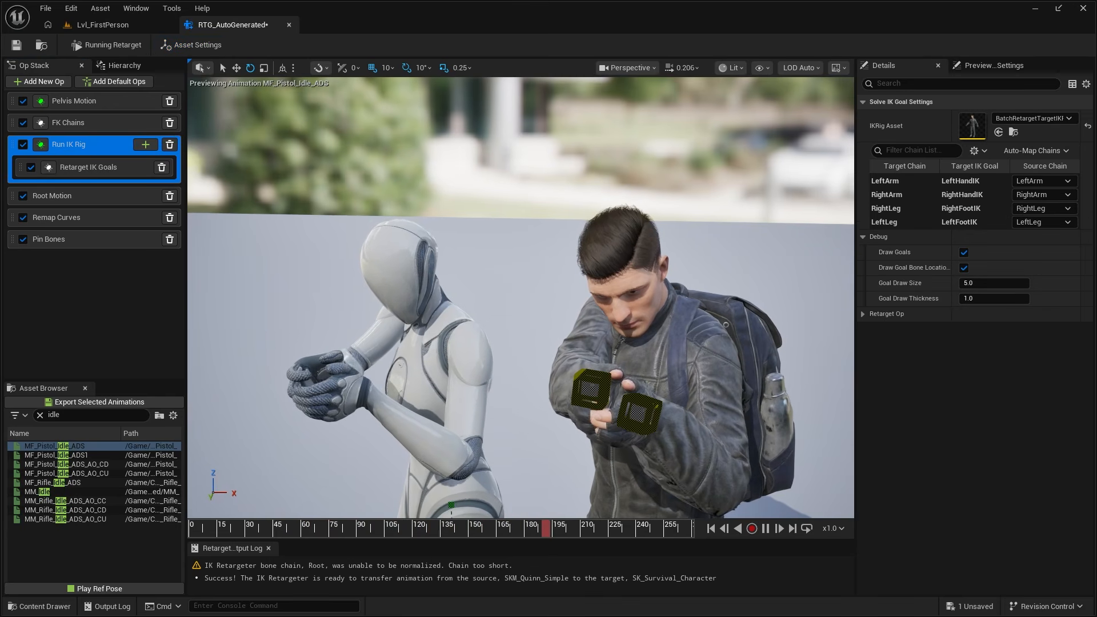
pyautogui.scroll(5, 448, 334)
pyautogui.click(41, 146)
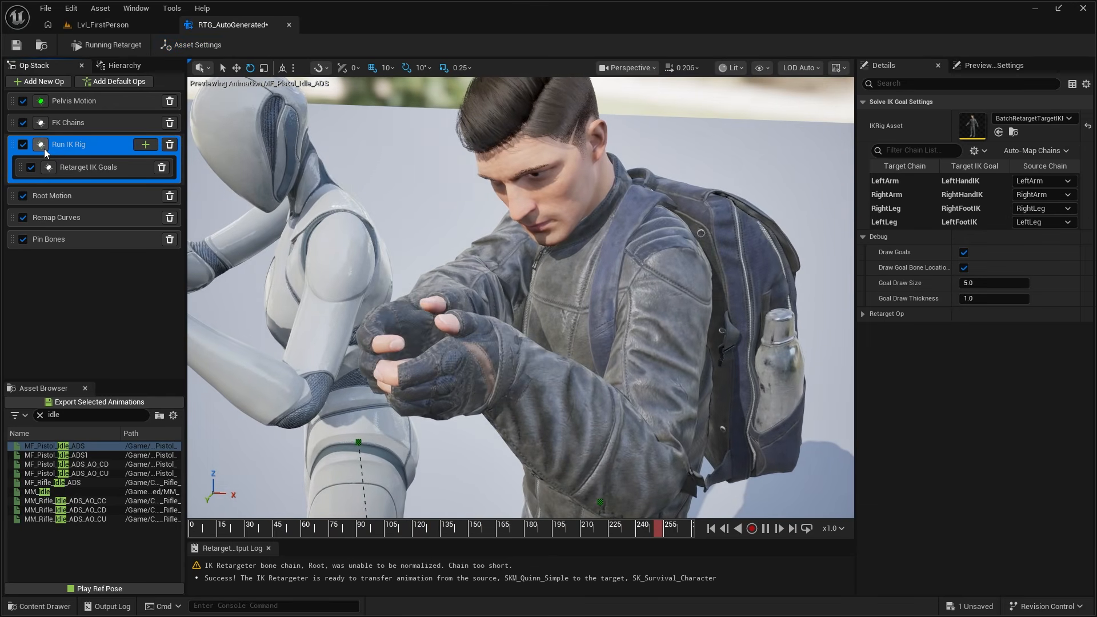
pyautogui.keyDown('alt'); pyautogui.moveTo(536, 345); pyautogui.dragTo(372, 343); pyautogui.keyUp('alt')
pyautogui.keyDown('alt'); pyautogui.moveTo(536, 345); pyautogui.dragTo(628, 366); pyautogui.keyUp('alt')
pyautogui.keyDown('alt'); pyautogui.moveTo(497, 326); pyautogui.dragTo(640, 323); pyautogui.keyUp('alt')
pyautogui.moveTo(514, 280); pyautogui.dragTo(578, 274, button='right')
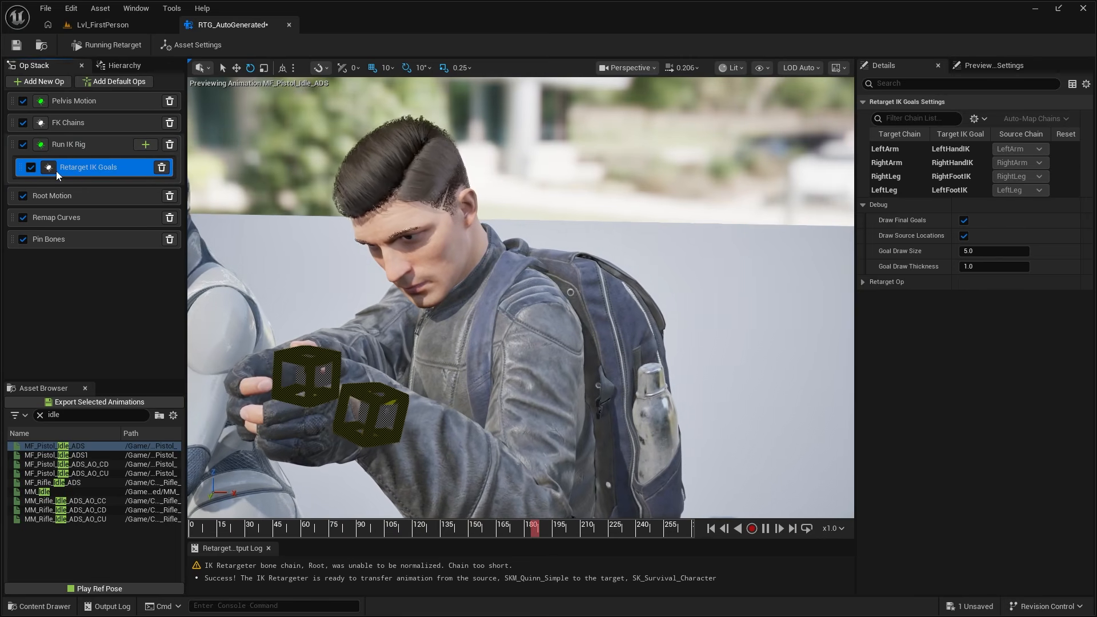
# - In the Retarget IK Goals op, set the LeftArm goal's static offset in X to about -1.42
pyautogui.click(54, 170)
pyautogui.moveTo(343, 252); pyautogui.dragTo(269, 266, button='middle')
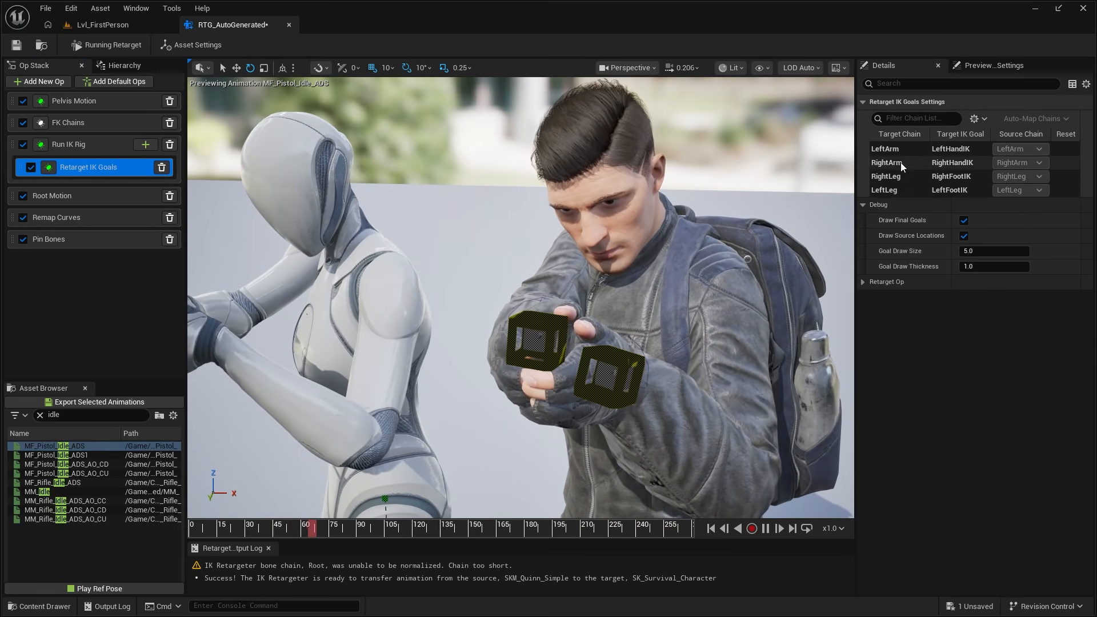
pyautogui.click(904, 152)
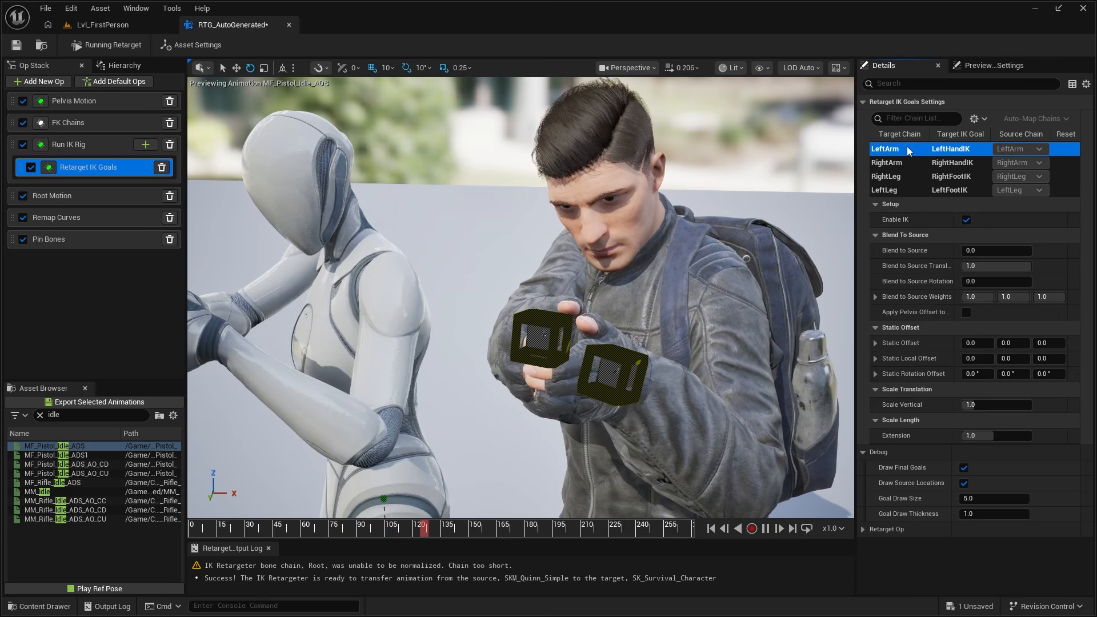
pyautogui.keyDown('alt'); pyautogui.moveTo(722, 239); pyautogui.dragTo(811, 220); pyautogui.keyUp('alt')
pyautogui.moveTo(737, 229); pyautogui.dragTo(791, 228, button='middle')
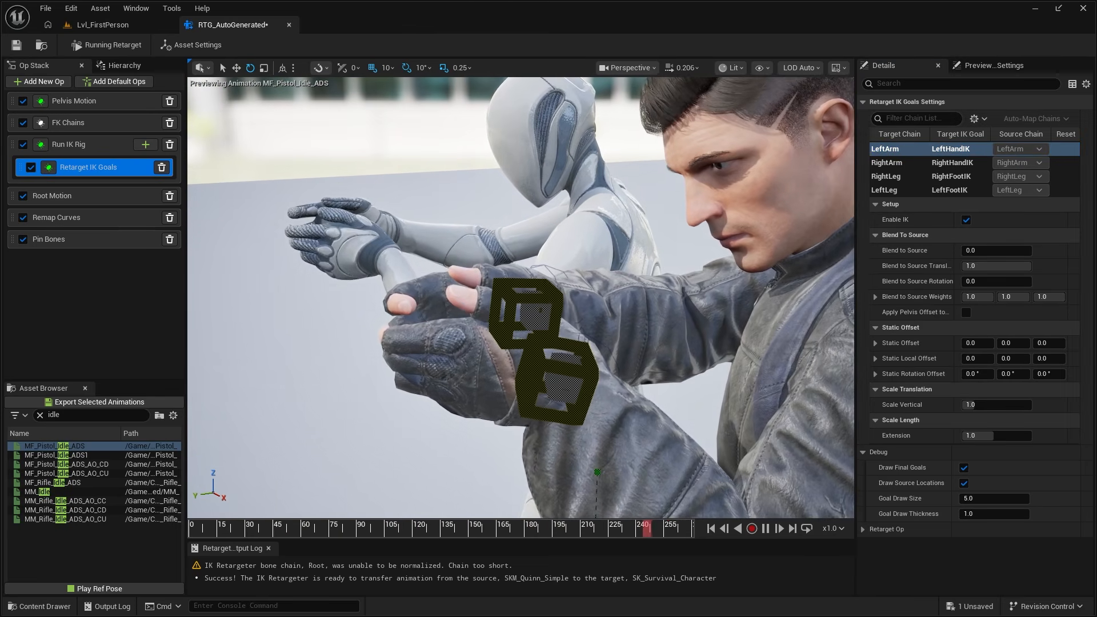
pyautogui.moveTo(975, 339)
pyautogui.mouseDown()
pyautogui.moveTo(948, 339)
pyautogui.moveTo(966, 339)
pyautogui.mouseUp()
pyautogui.press('w')
pyautogui.moveTo(720, 257); pyautogui.dragTo(783, 298, button='right')
pyautogui.press('d')
pyautogui.scroll(-2, 526, 257)
pyautogui.press('a')
pyautogui.press('w')
pyautogui.press('s')
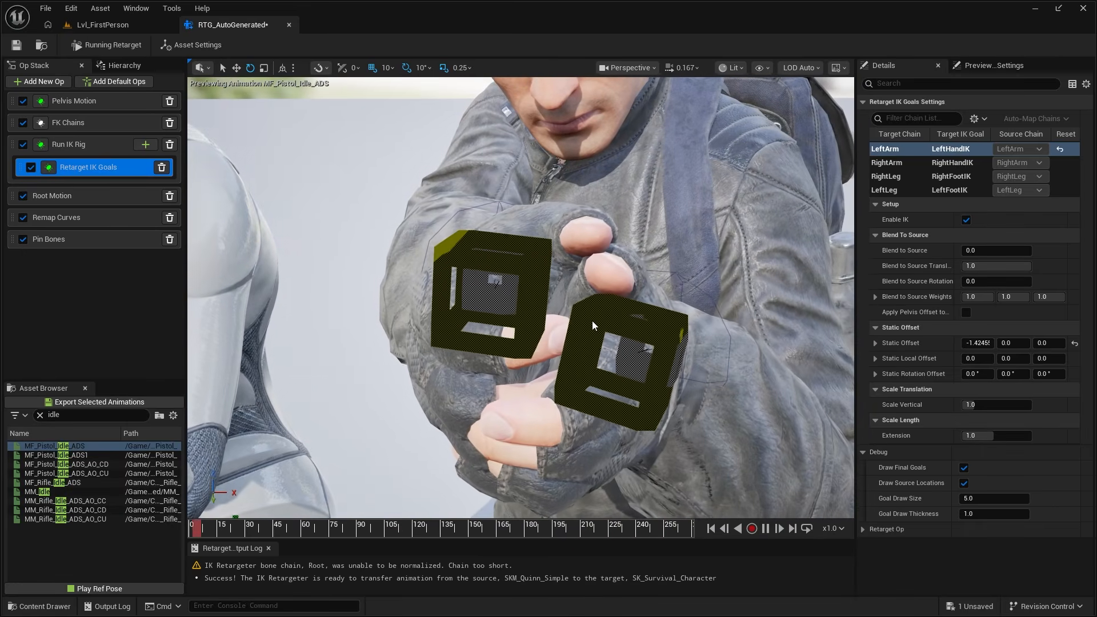
# - Turn off debug drawing for the Run IK Rig and Retarget IK Goals ops to view the hands unobstructed
pyautogui.click(48, 168)
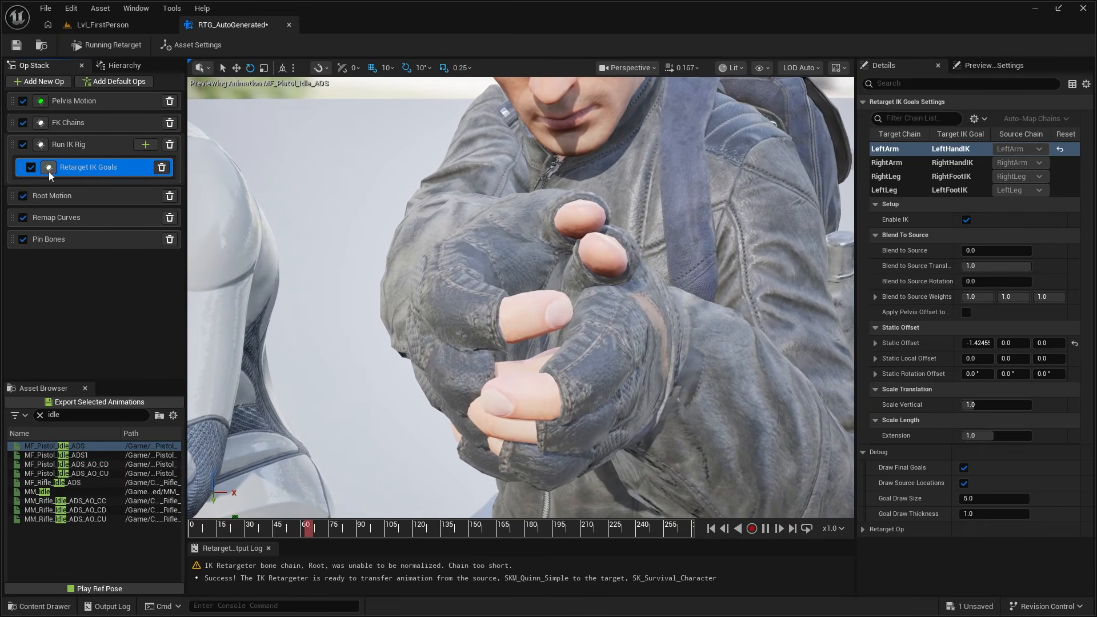
pyautogui.click(40, 146)
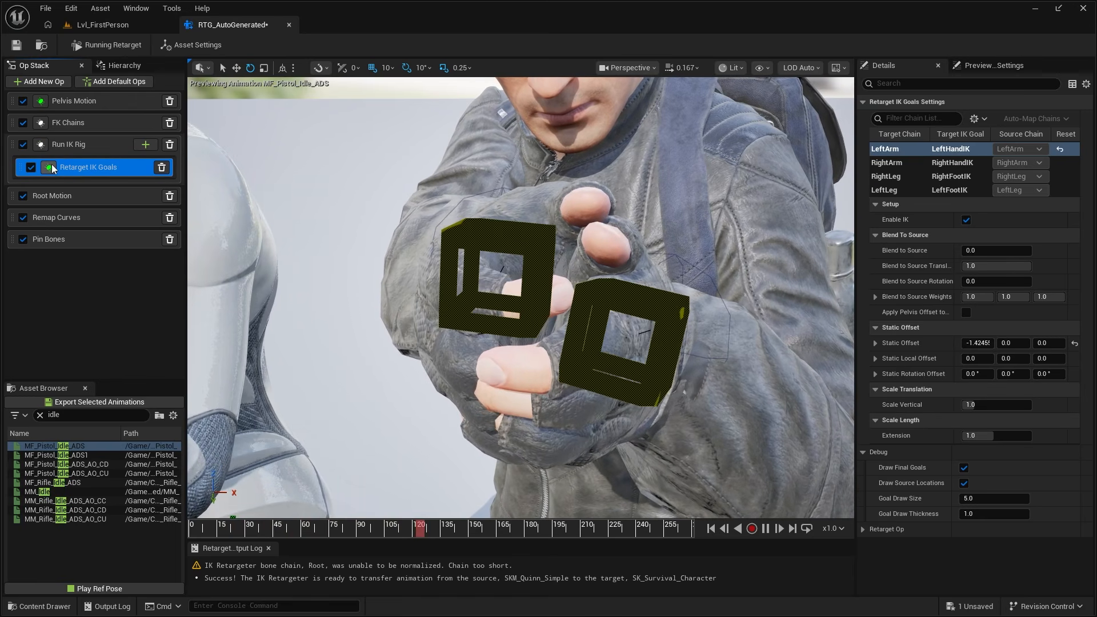
pyautogui.click(49, 166)
pyautogui.press('s')
pyautogui.moveTo(512, 187)
pyautogui.mouseDown(button='right')
pyautogui.moveTo(503, 166)
pyautogui.moveTo(400, 177)
pyautogui.moveTo(514, 183)
pyautogui.moveTo(497, 178)
pyautogui.mouseUp(button='right')
pyautogui.press('w')
pyautogui.press('s')
pyautogui.click(531, 174)
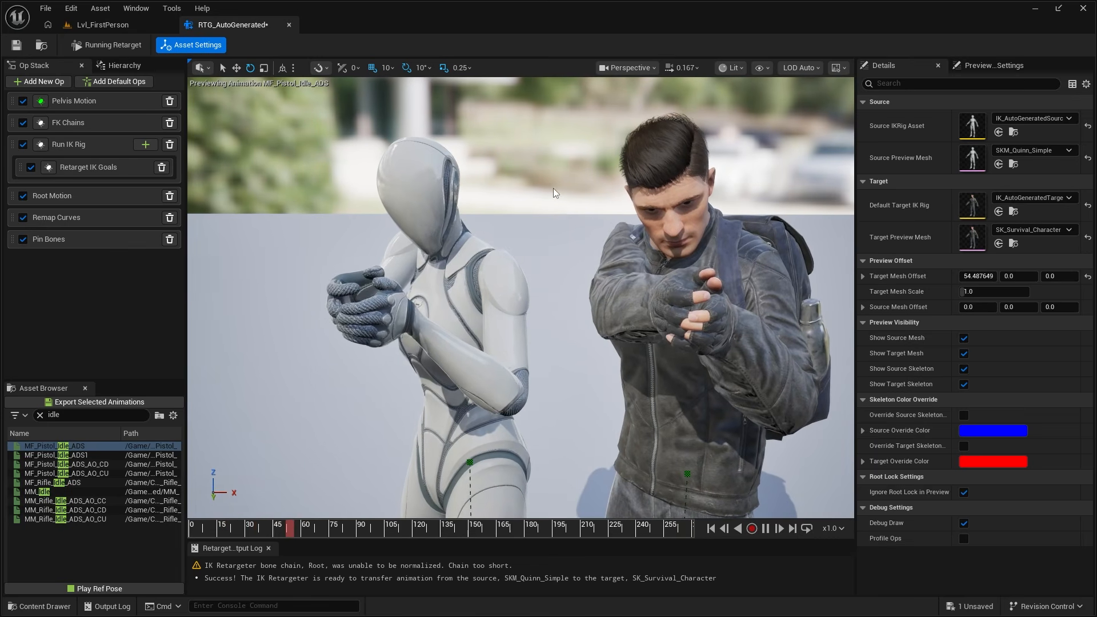
# - Reset the target mesh offset to overlay both characters, and examine the hand alignment alongside the LeftArm IK goal settings
pyautogui.click(1088, 276)
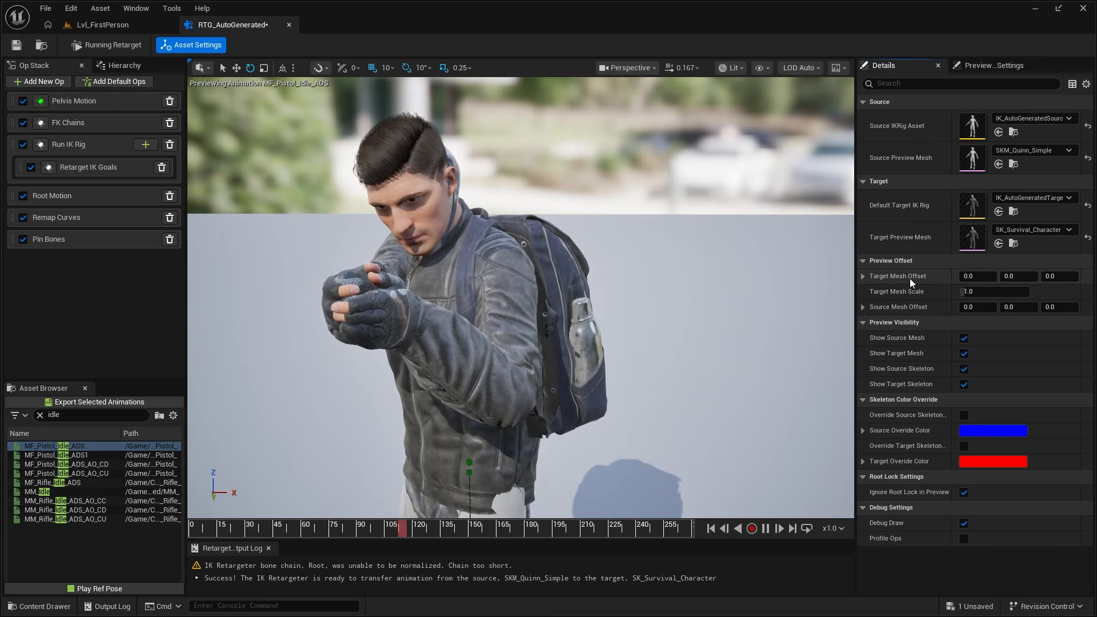
pyautogui.moveTo(691, 256); pyautogui.dragTo(209, 222, button='right')
pyautogui.press('w')
pyautogui.press('s')
pyautogui.press('a')
pyautogui.press('d')
pyautogui.press('w')
pyautogui.press('s')
pyautogui.click(88, 164)
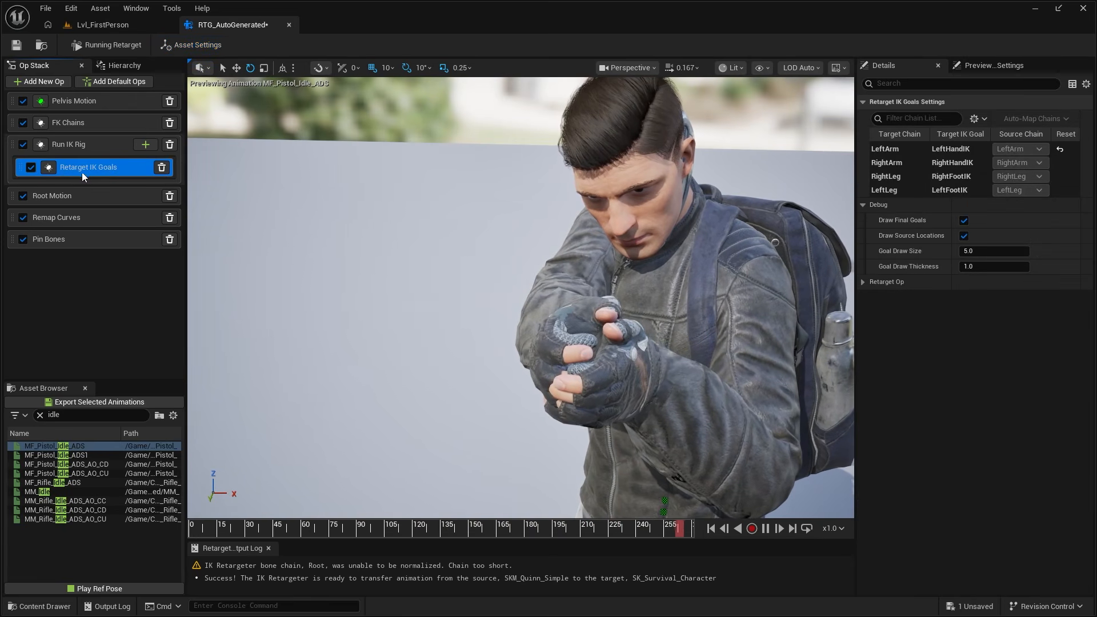
pyautogui.click(885, 148)
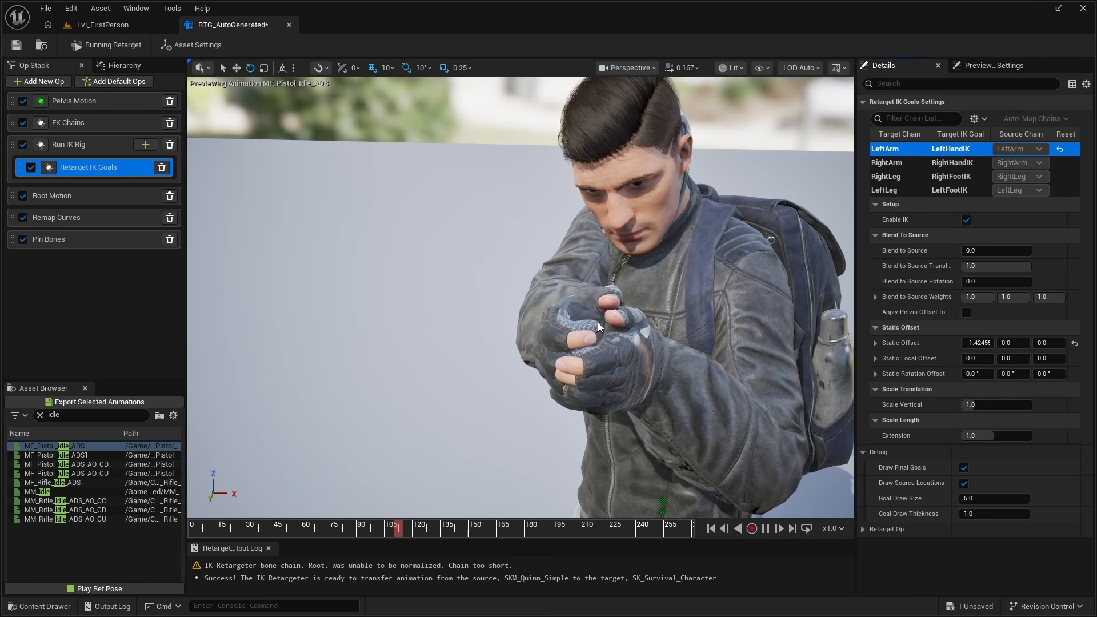
pyautogui.moveTo(656, 317); pyautogui.dragTo(434, 320, button='right')
# - Offset the target mesh about 50.87 in X to place the characters side by side
pyautogui.moveTo(984, 276); pyautogui.dragTo(1014, 276)
pyautogui.moveTo(652, 308); pyautogui.dragTo(734, 340, button='right')
pyautogui.moveTo(713, 248); pyautogui.dragTo(572, 358, button='right')
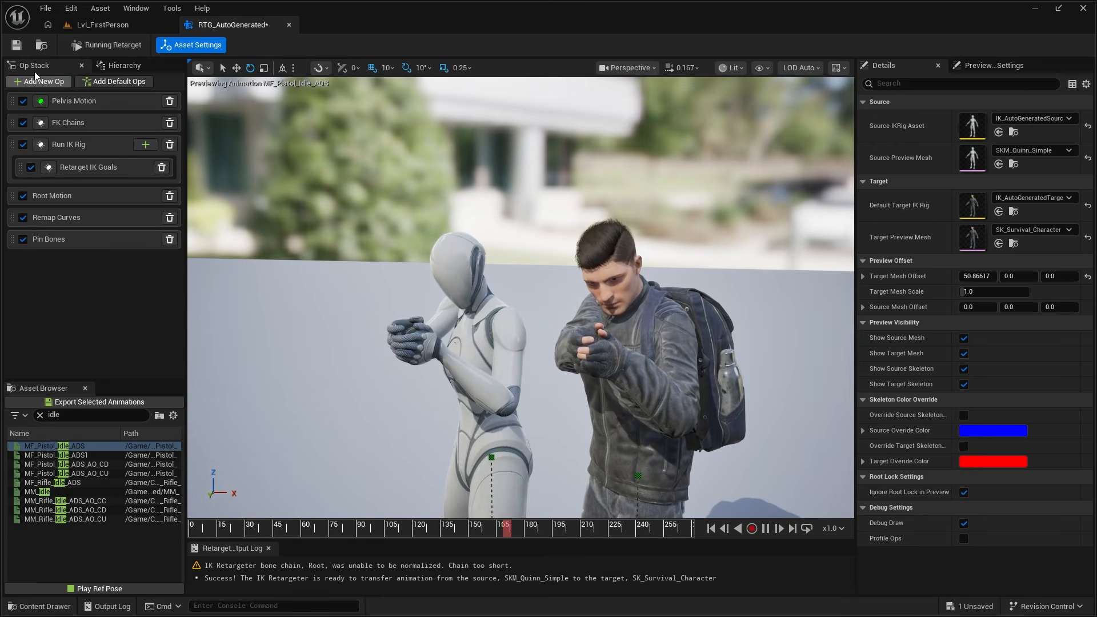
# - Save the RTG_AutoGenerated retargeter and reopen it from NewFolder
pyautogui.moveTo(423, 131); pyautogui.dragTo(683, 278, button='right')
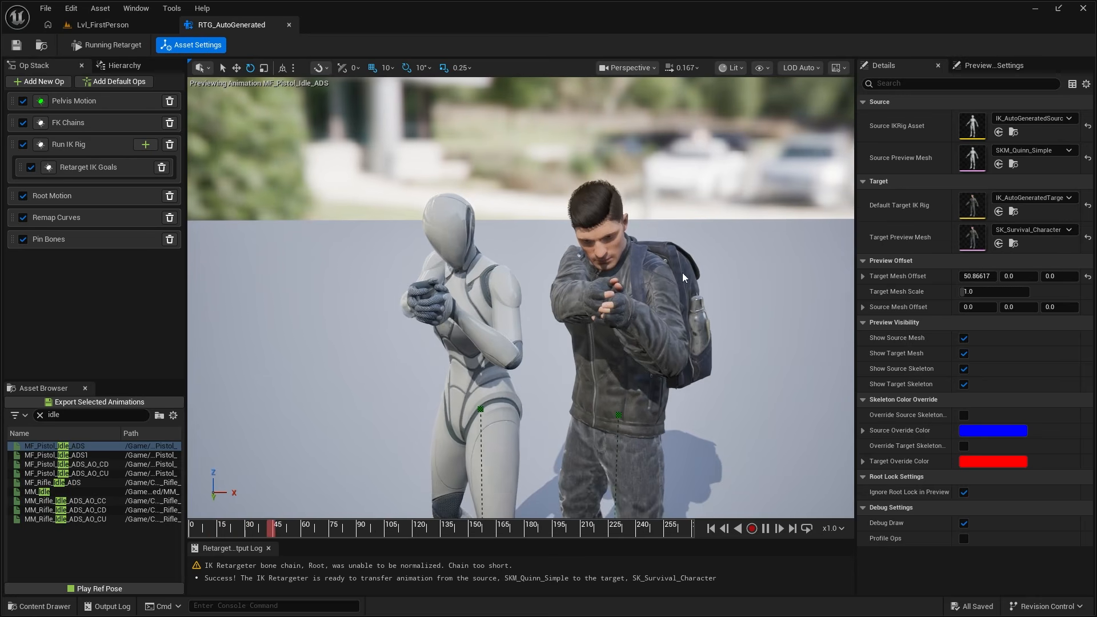
pyautogui.click(290, 25)
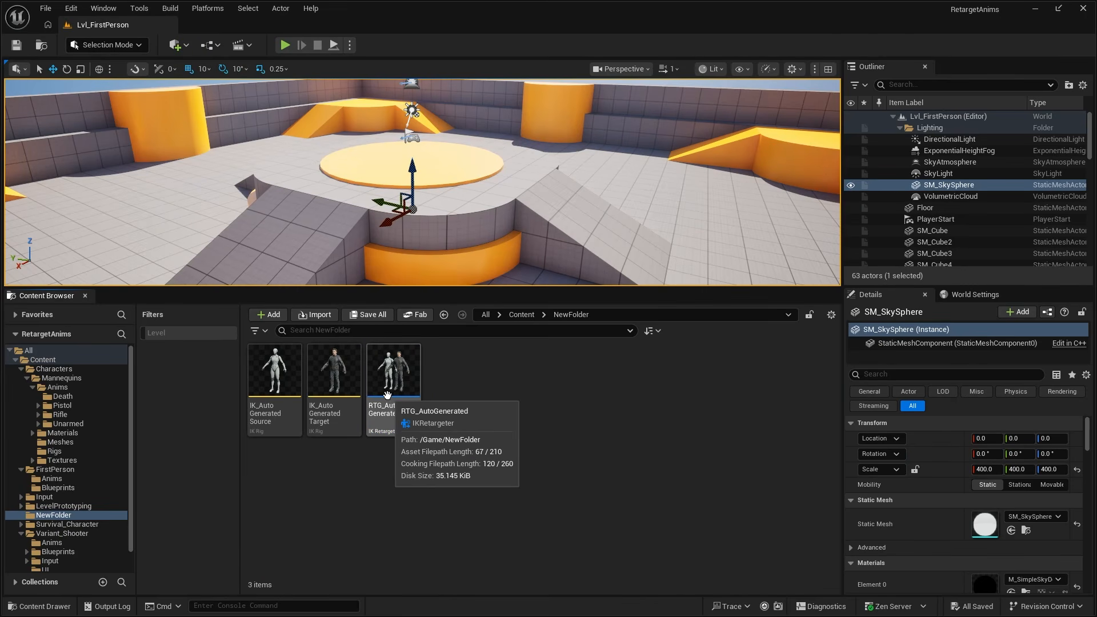
pyautogui.doubleClick(387, 359)
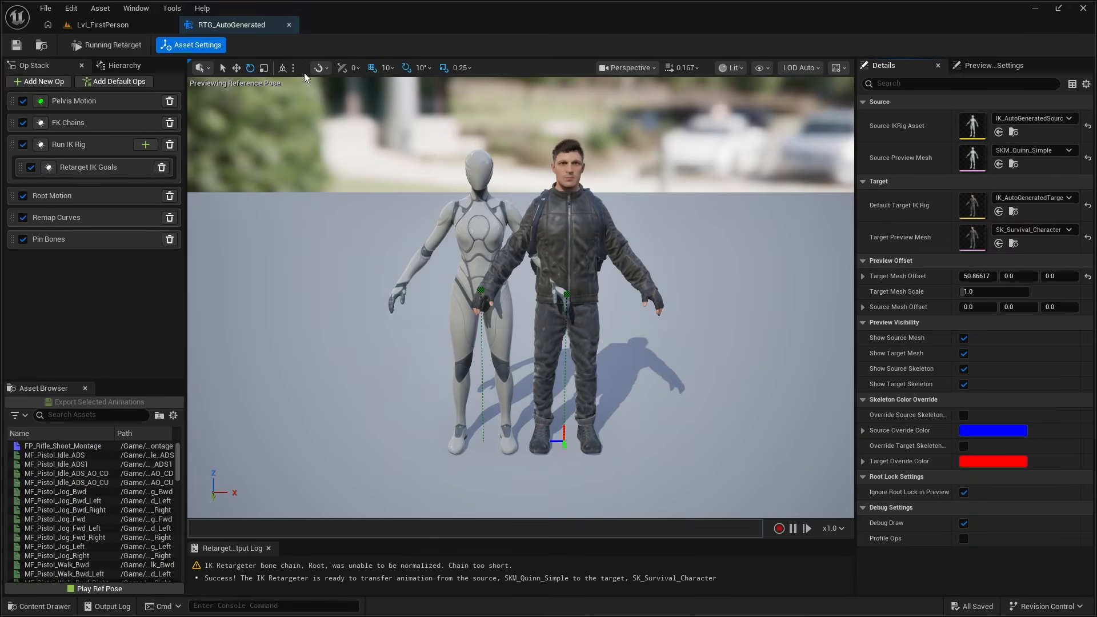
# - Export the MF_Pistol_Idle_ADS animation from the retargeter to the Content folder and open the exported sequence
pyautogui.click(93, 455)
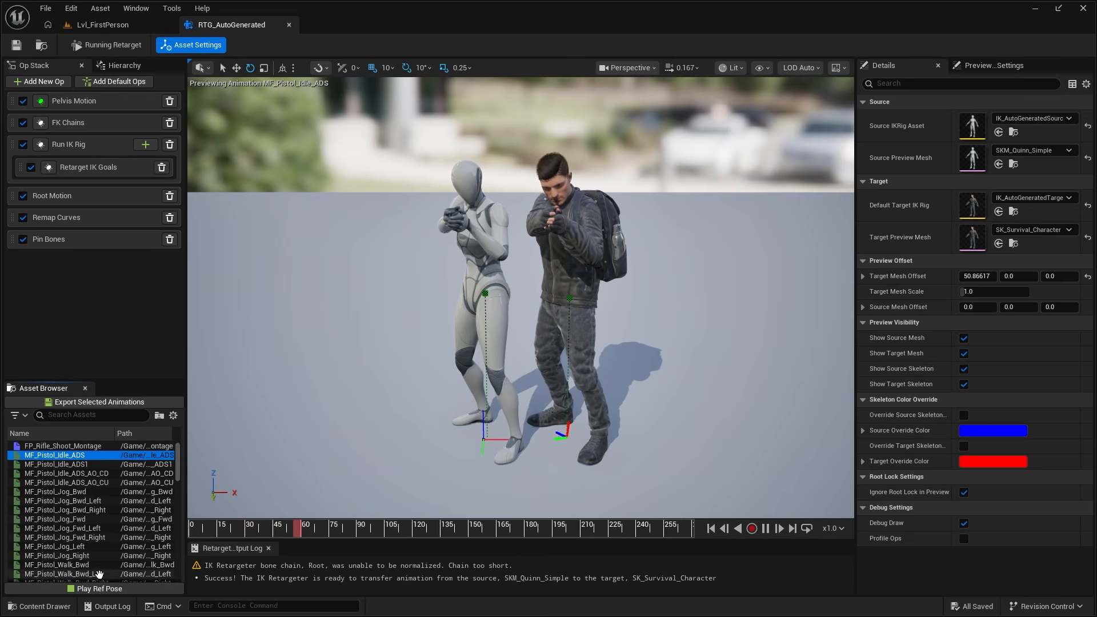
pyautogui.click(97, 403)
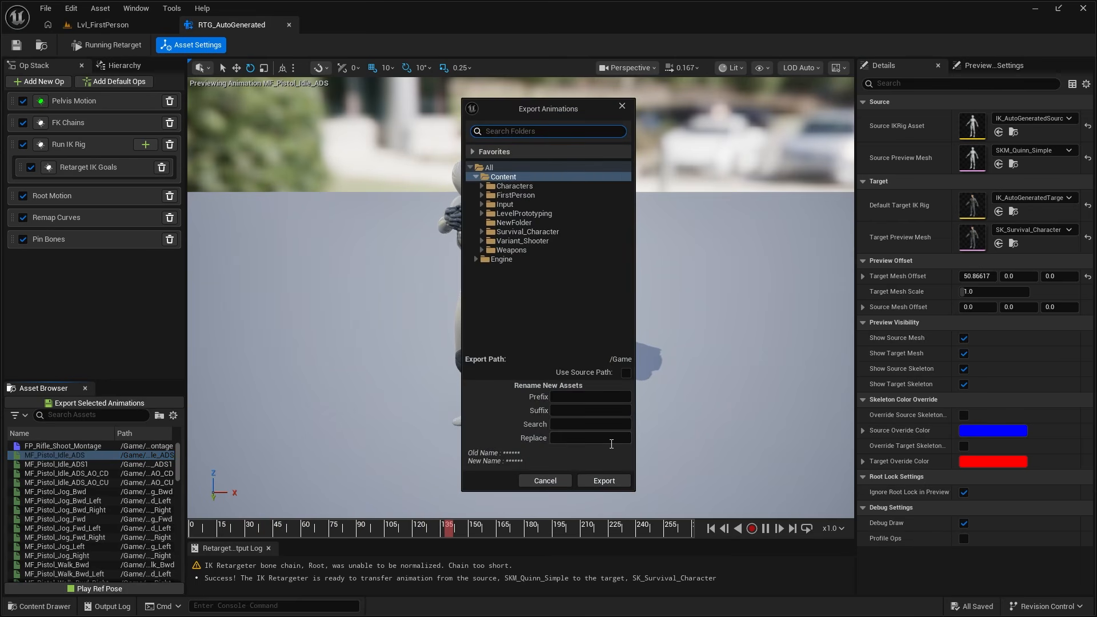
pyautogui.click(604, 481)
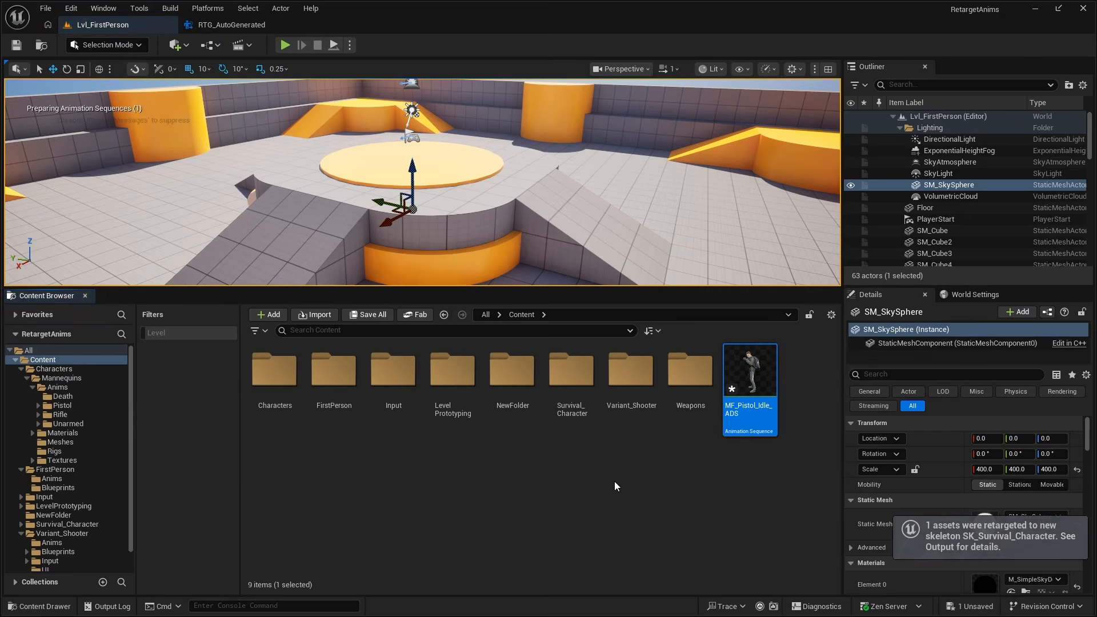
pyautogui.doubleClick(746, 349)
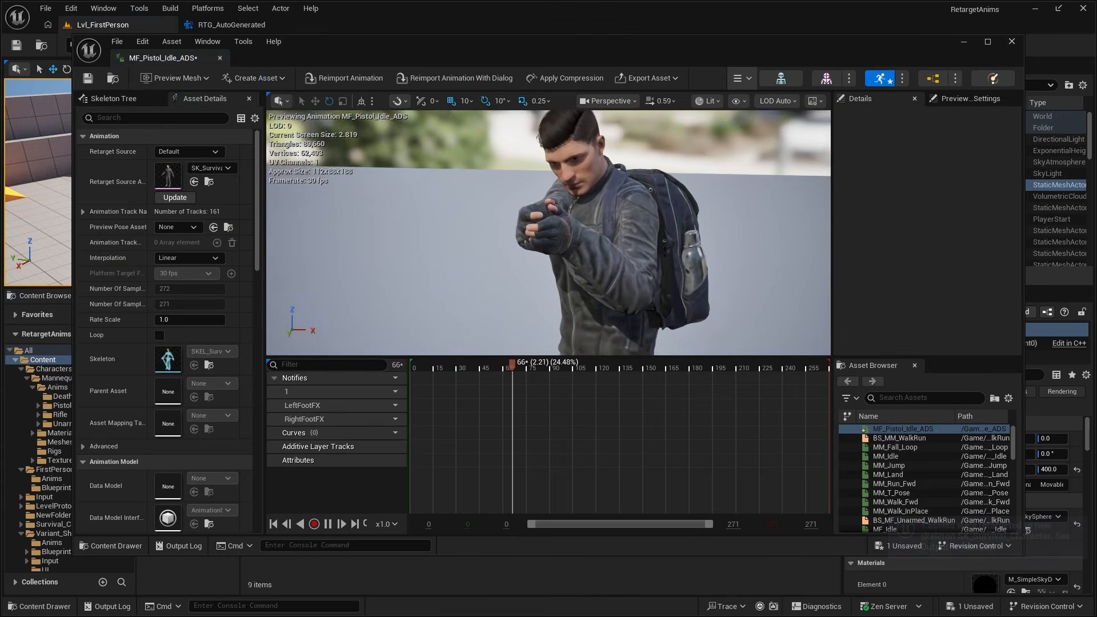
# - Close the exported MF_Pistol_Idle_ADS sequence after checking its hand pose, and locate the RTG_AutoGenerated asset in the project content
pyautogui.moveTo(514, 228); pyautogui.dragTo(594, 217, button='right')
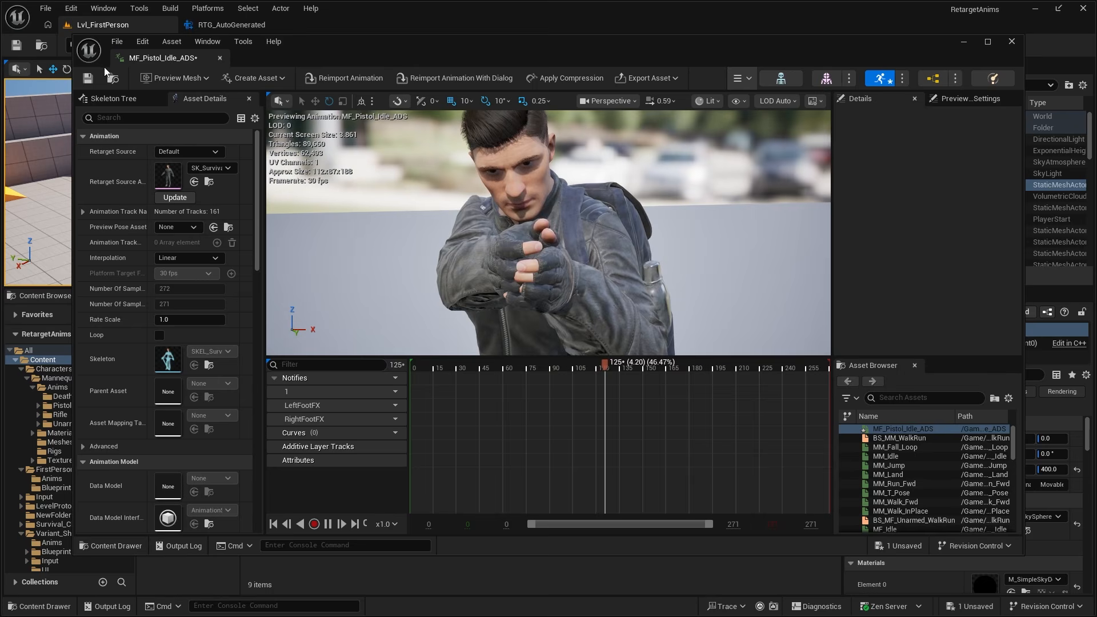
pyautogui.click(219, 58)
pyautogui.click(225, 25)
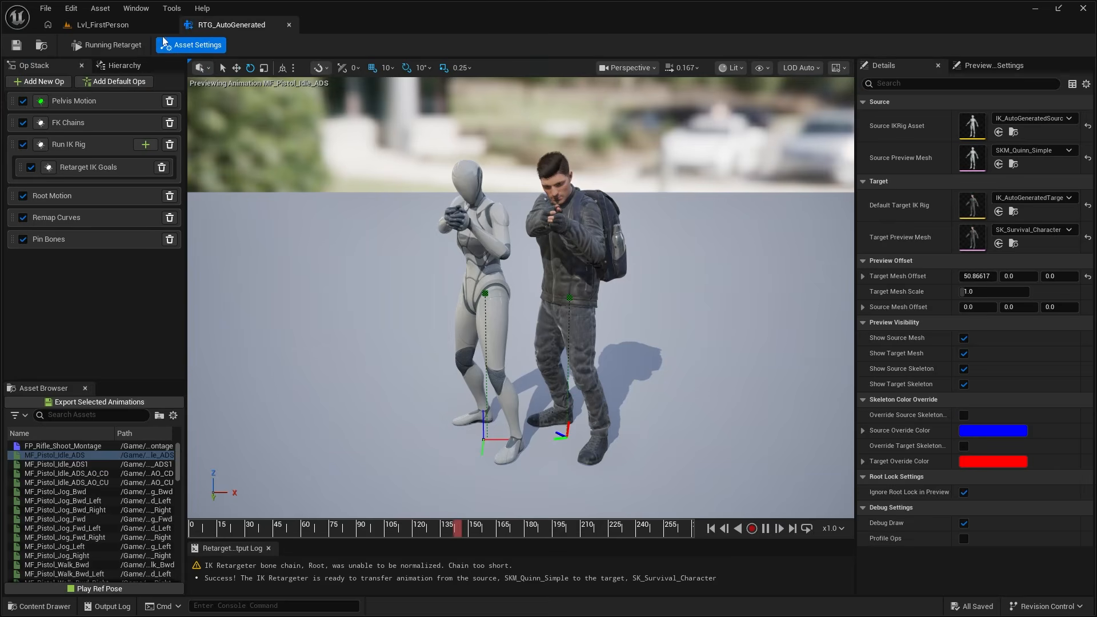
pyautogui.click(48, 47)
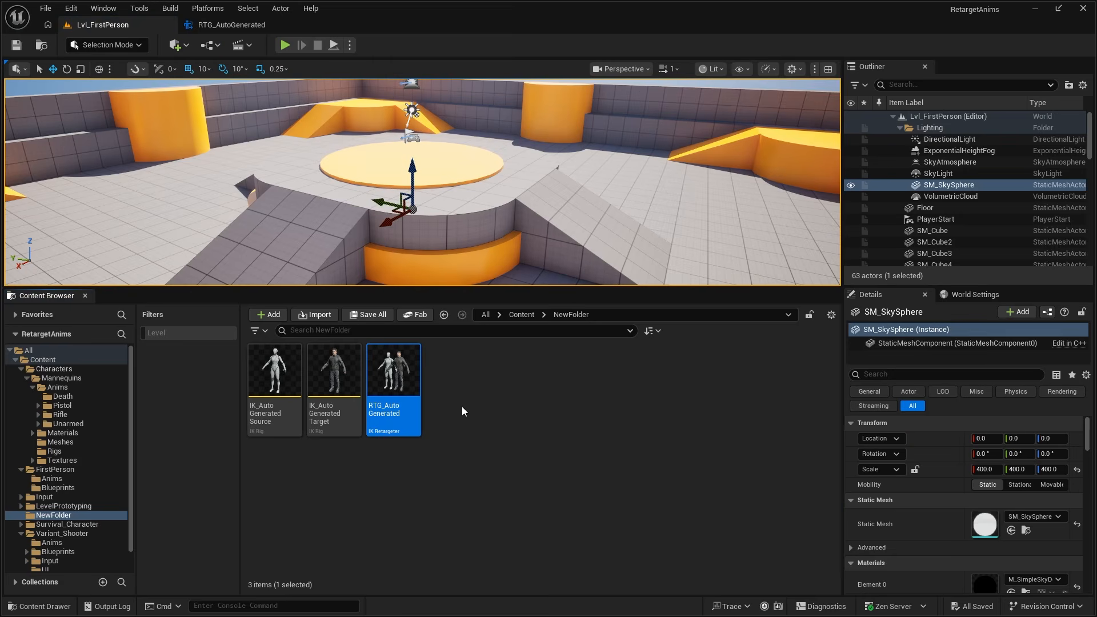
# - Start Retarget Animations for the MF_Pistol_Idle_ADS sequence in the Characters/Mannequins/Anims/Pistol folder
pyautogui.click(55, 369)
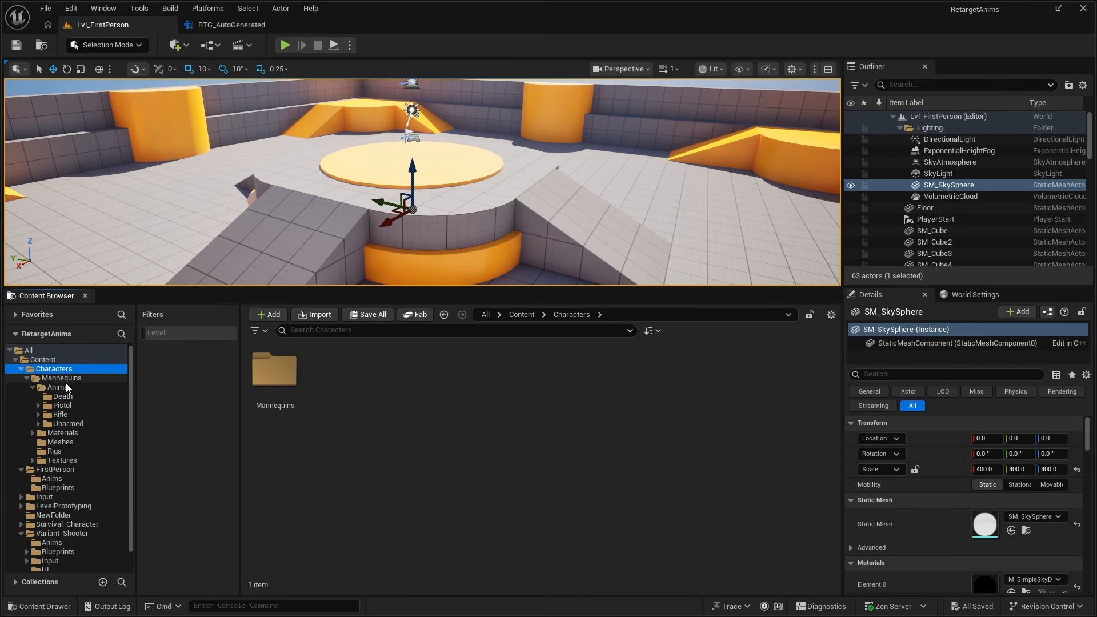
pyautogui.doubleClick(283, 375)
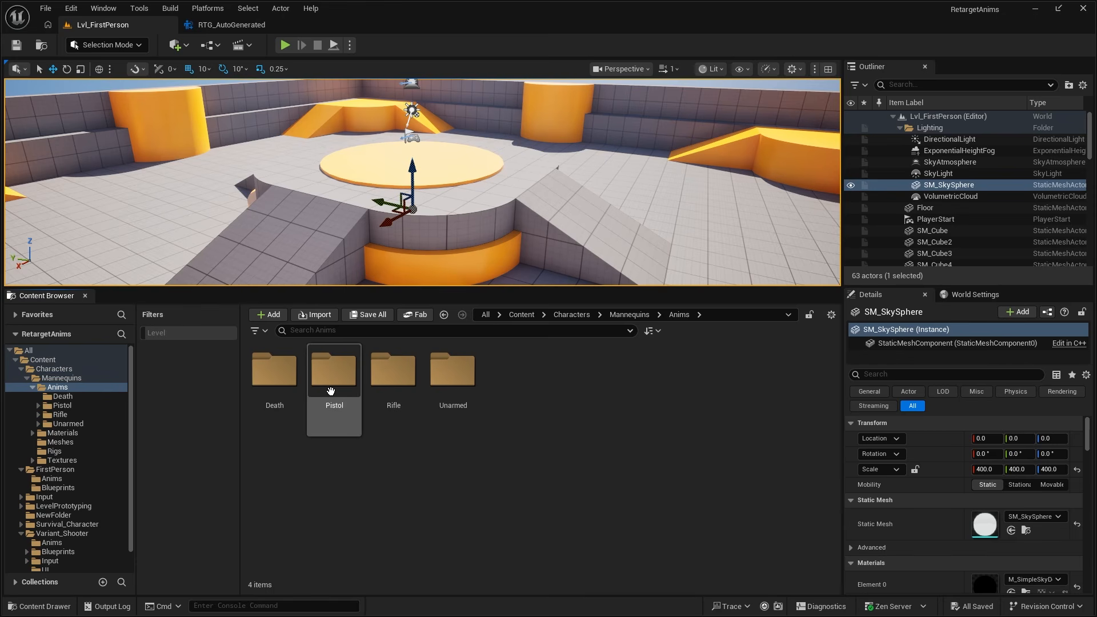
pyautogui.doubleClick(330, 390)
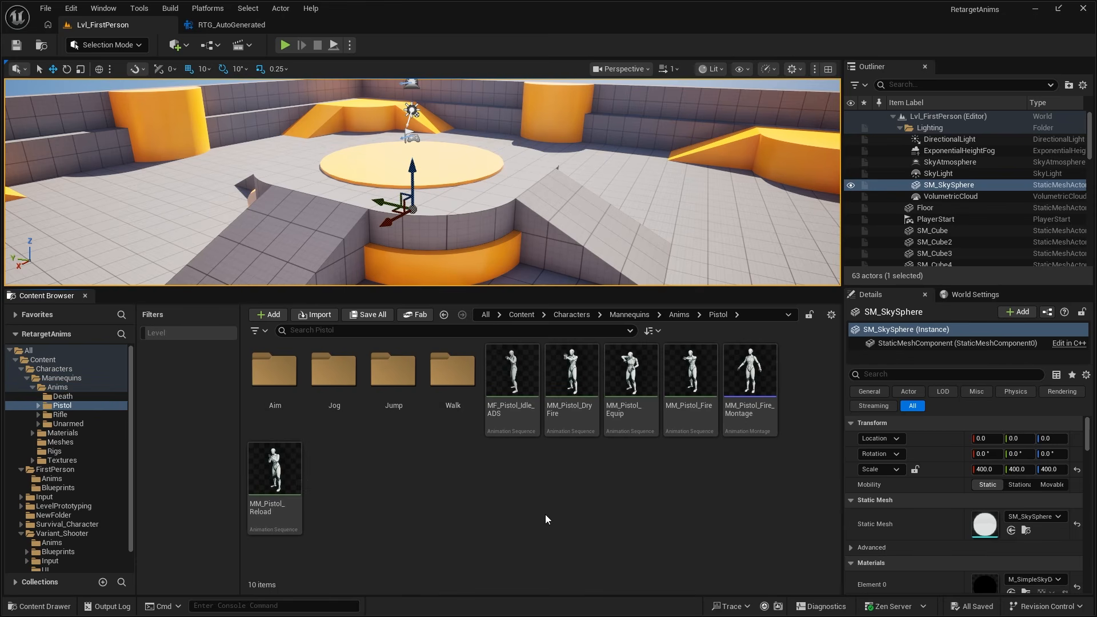
pyautogui.rightClick(514, 396)
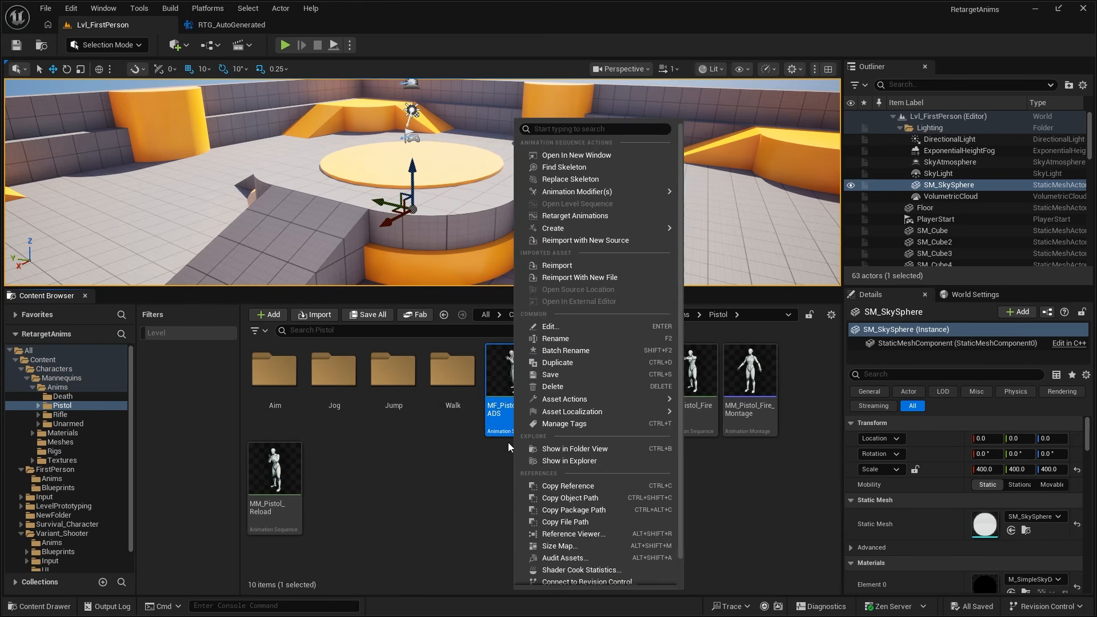
pyautogui.click(572, 217)
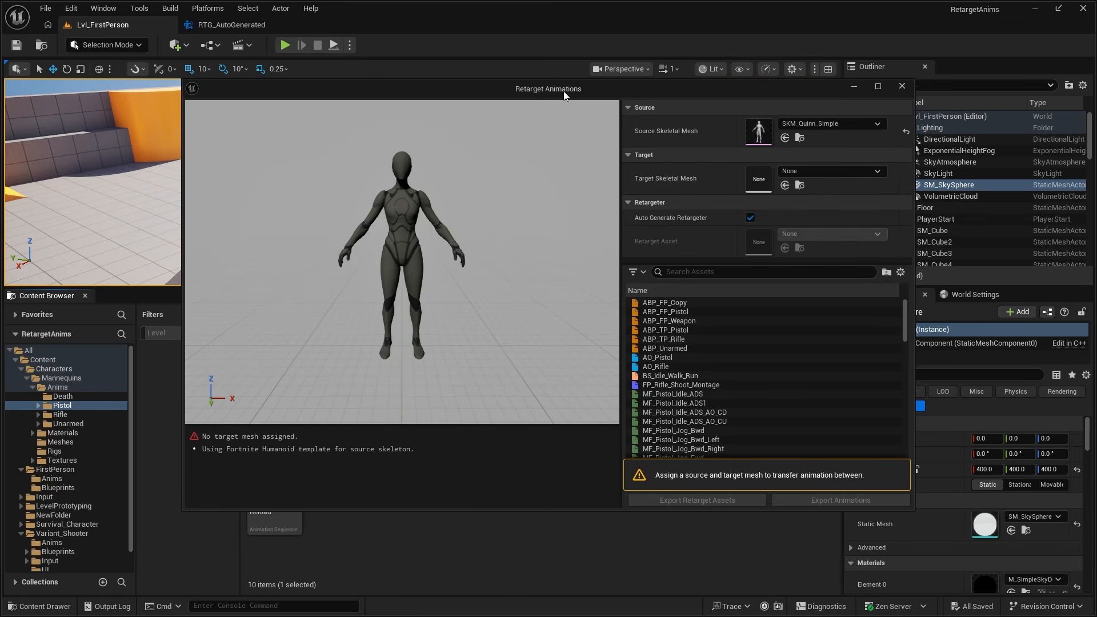
# - Set the target skeletal mesh to SK_Survival_Character and use RTG_AutoGenerated as the retarget asset with auto-generation disabled
pyautogui.moveTo(614, 93); pyautogui.dragTo(632, 101)
pyautogui.click(823, 181)
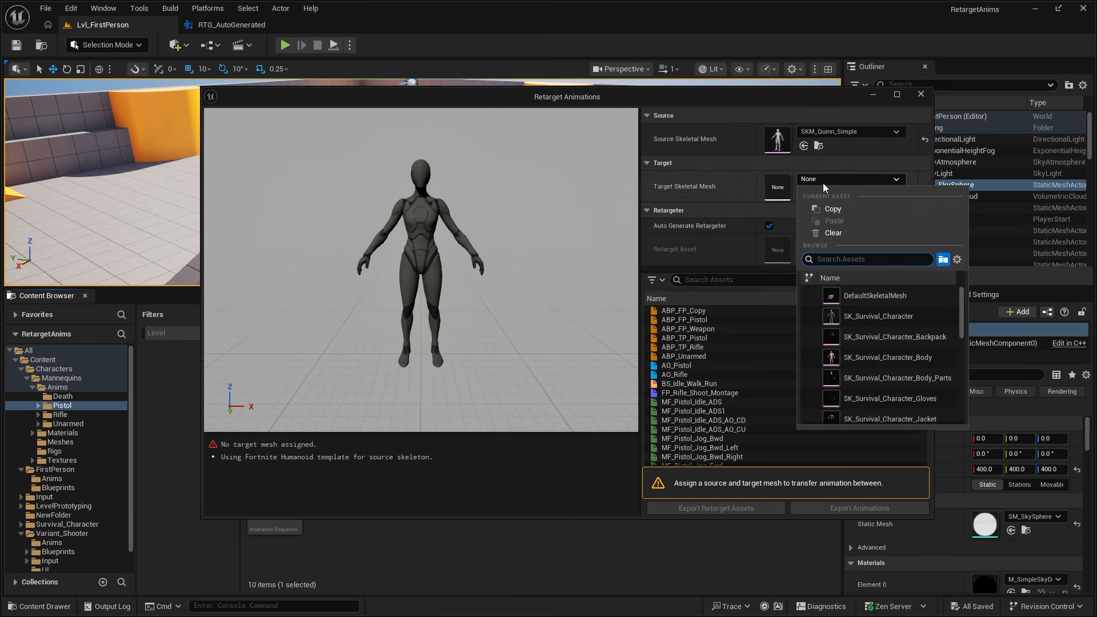
pyautogui.click(873, 317)
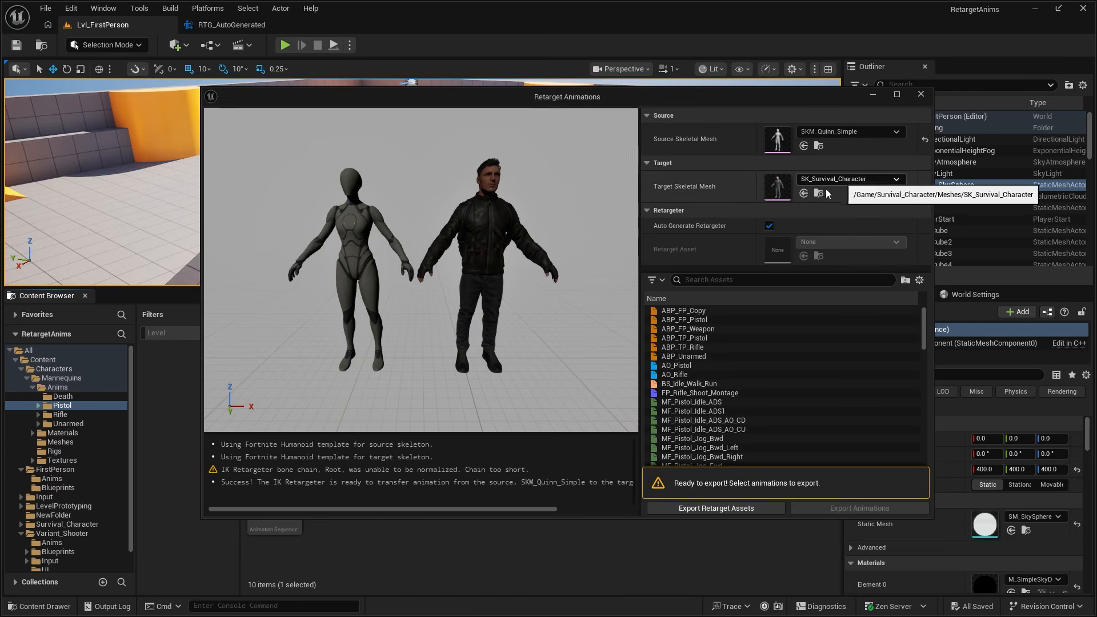
pyautogui.click(769, 226)
pyautogui.click(824, 243)
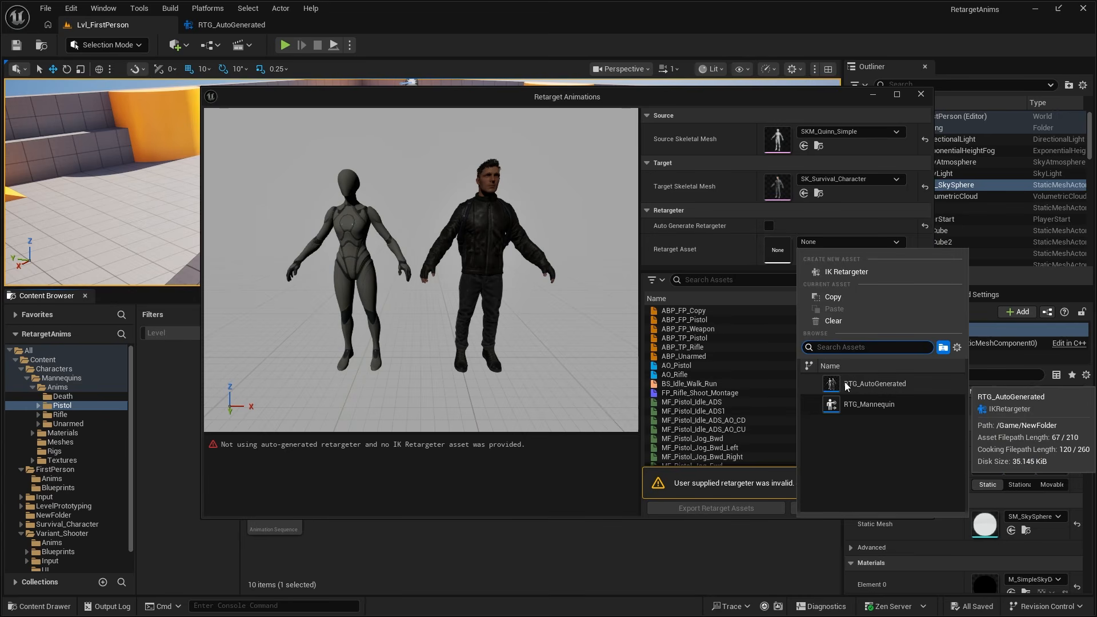
pyautogui.click(875, 384)
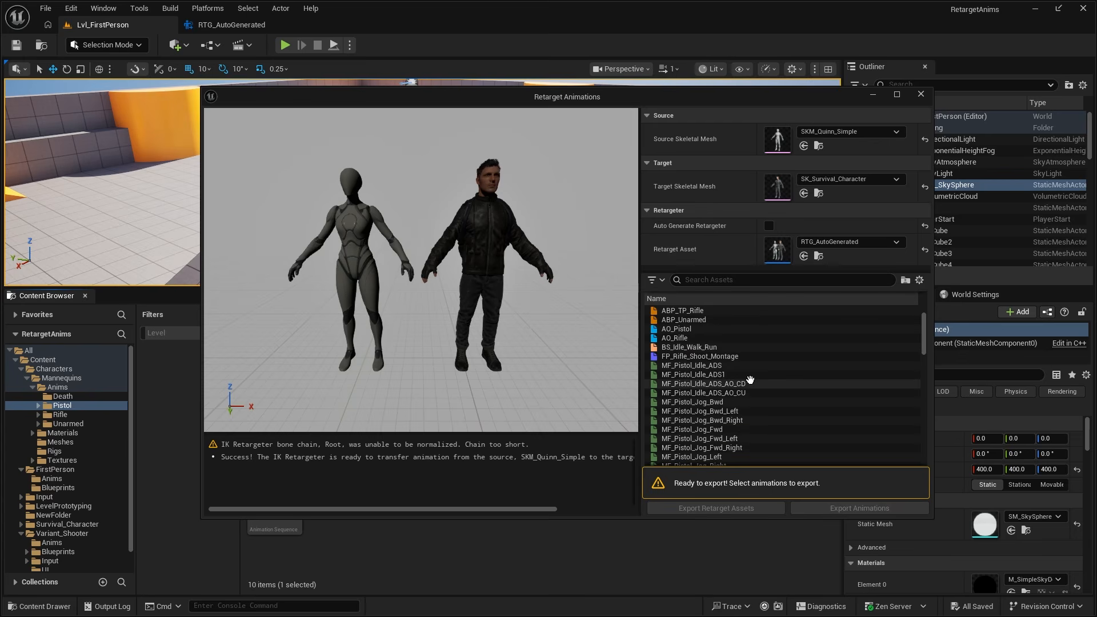
# - Preview the pistol animations MF_Pistol_Idle_ADS_AO_CD and MF_Pistol_Jog_Bwd_Right on both characters
pyautogui.moveTo(605, 270); pyautogui.dragTo(600, 235, button='right')
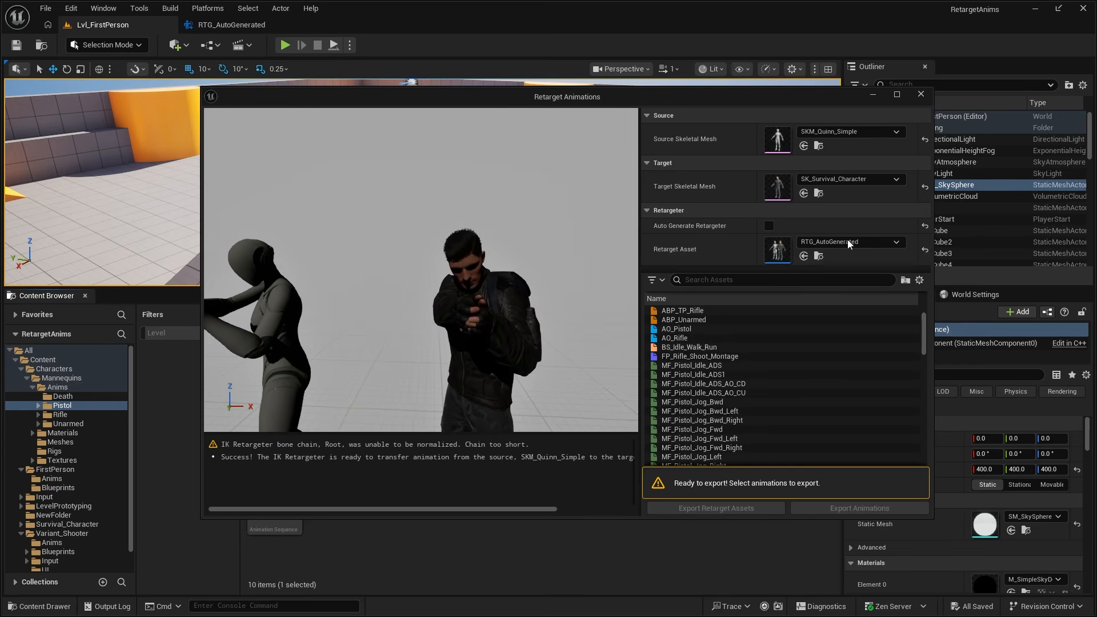
pyautogui.scroll(-2, 686, 389)
pyautogui.click(683, 384)
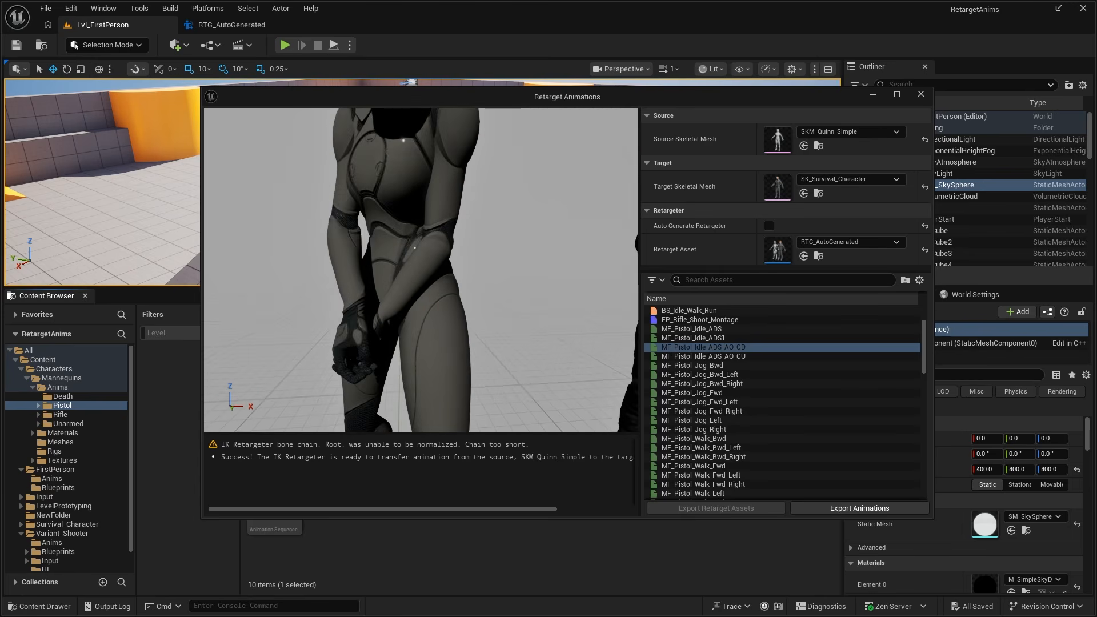
pyautogui.moveTo(472, 336); pyautogui.dragTo(446, 332, button='right')
pyautogui.press('s')
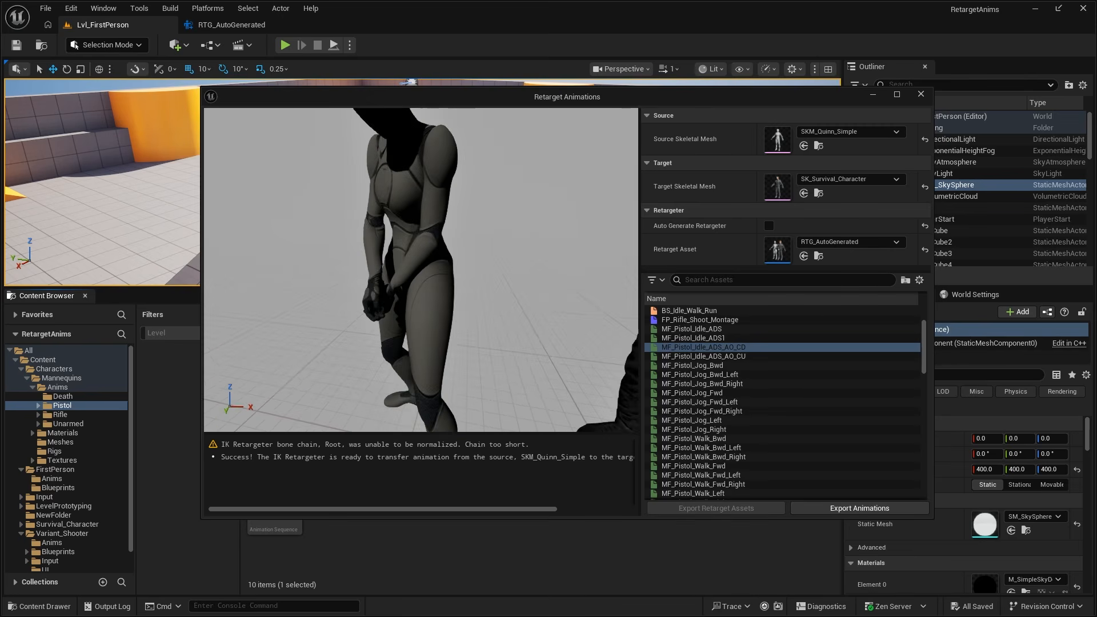
pyautogui.click(702, 410)
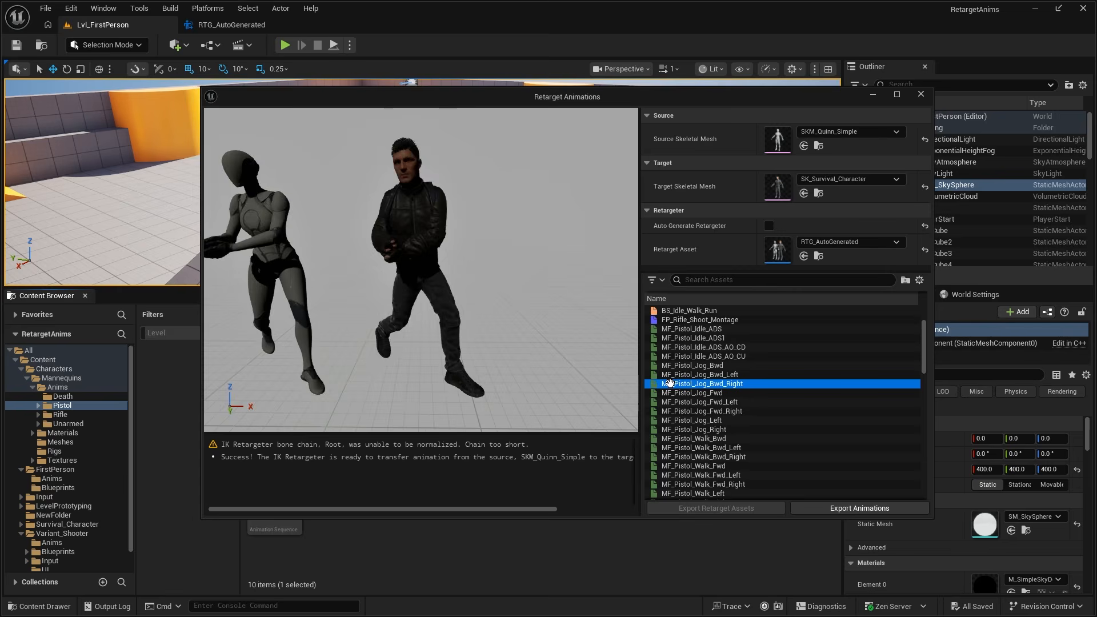
# - Preview the rifle animations MF_Rifle_Jog_Bwd_Right and MF_Rifle_Idle_ADS, examining the Survival Character's arm pose up close
pyautogui.scroll(-3, 728, 425)
pyautogui.click(719, 421)
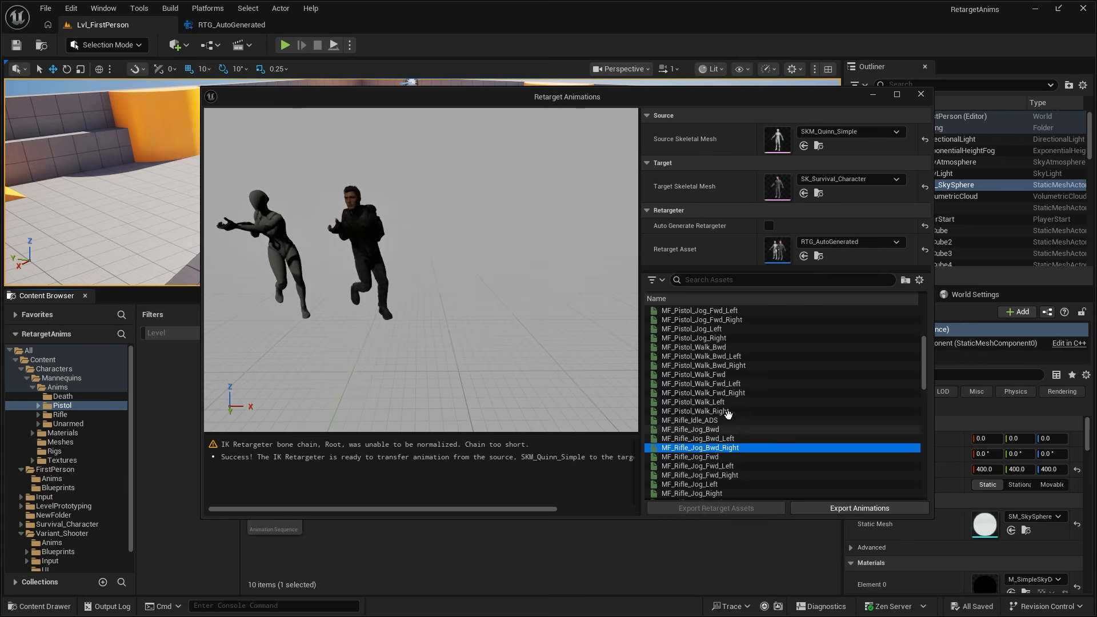
pyautogui.press('w')
pyautogui.moveTo(477, 238); pyautogui.dragTo(400, 245, button='right')
pyautogui.press('d')
pyautogui.press('s')
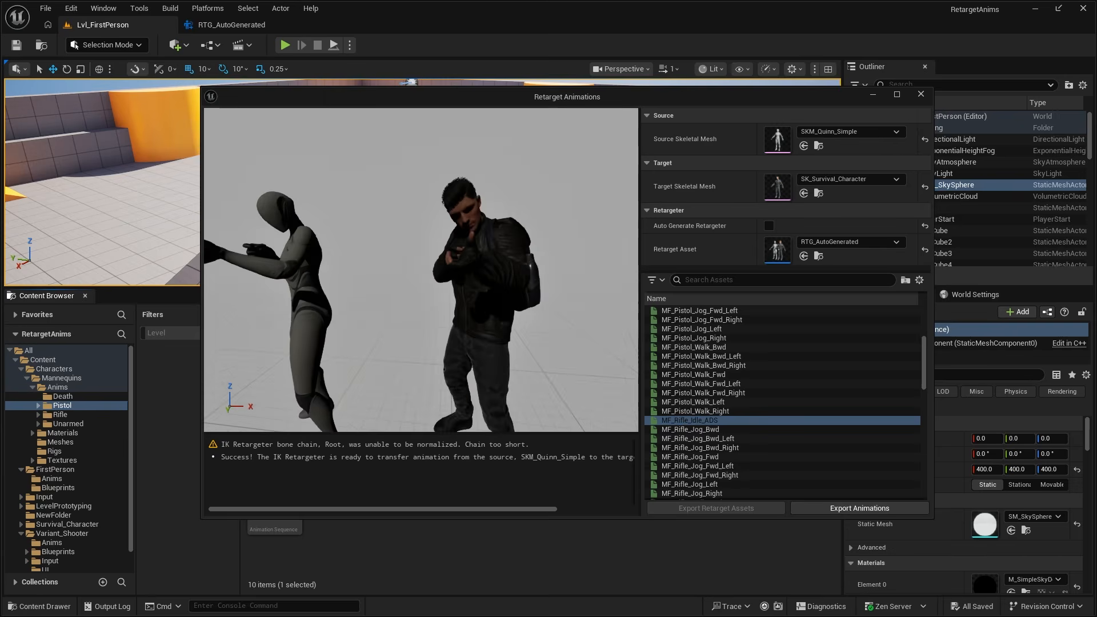